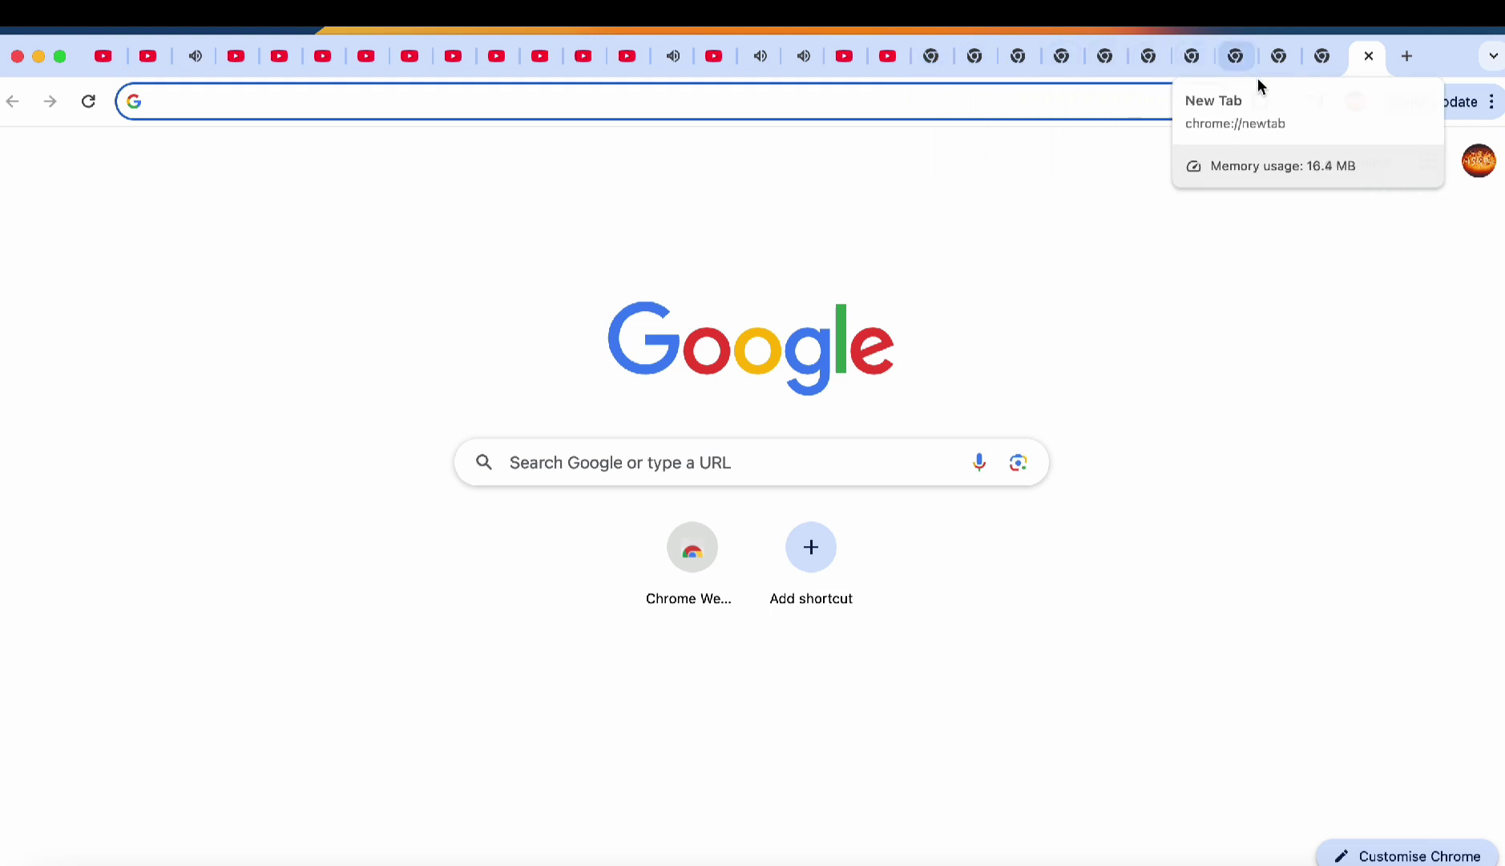
Open the "Live on hai" live stream and post the messages "d", "d", "dw" and "d" in its chat.
{"action": "left_click", "coordinate": [100, 64]}
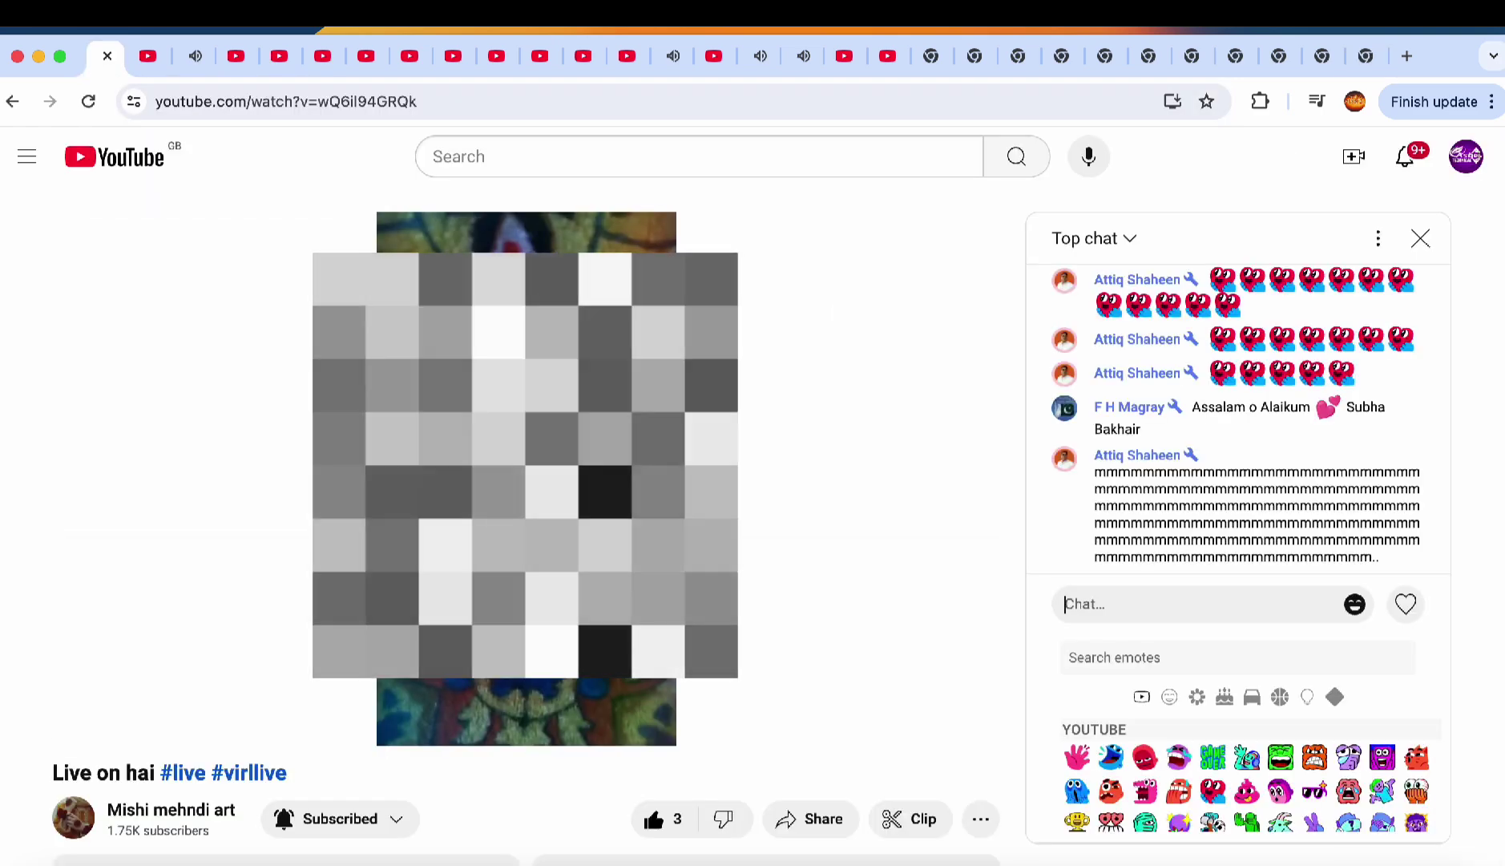
{"action": "left_click", "coordinate": [1066, 603]}
{"action": "type", "text": "d"}
{"action": "key", "text": "Return"}
{"action": "type", "text": "d"}
{"action": "key", "text": "Return"}
{"action": "type", "text": "dw"}
{"action": "key", "text": "Return"}
{"action": "type", "text": "d"}
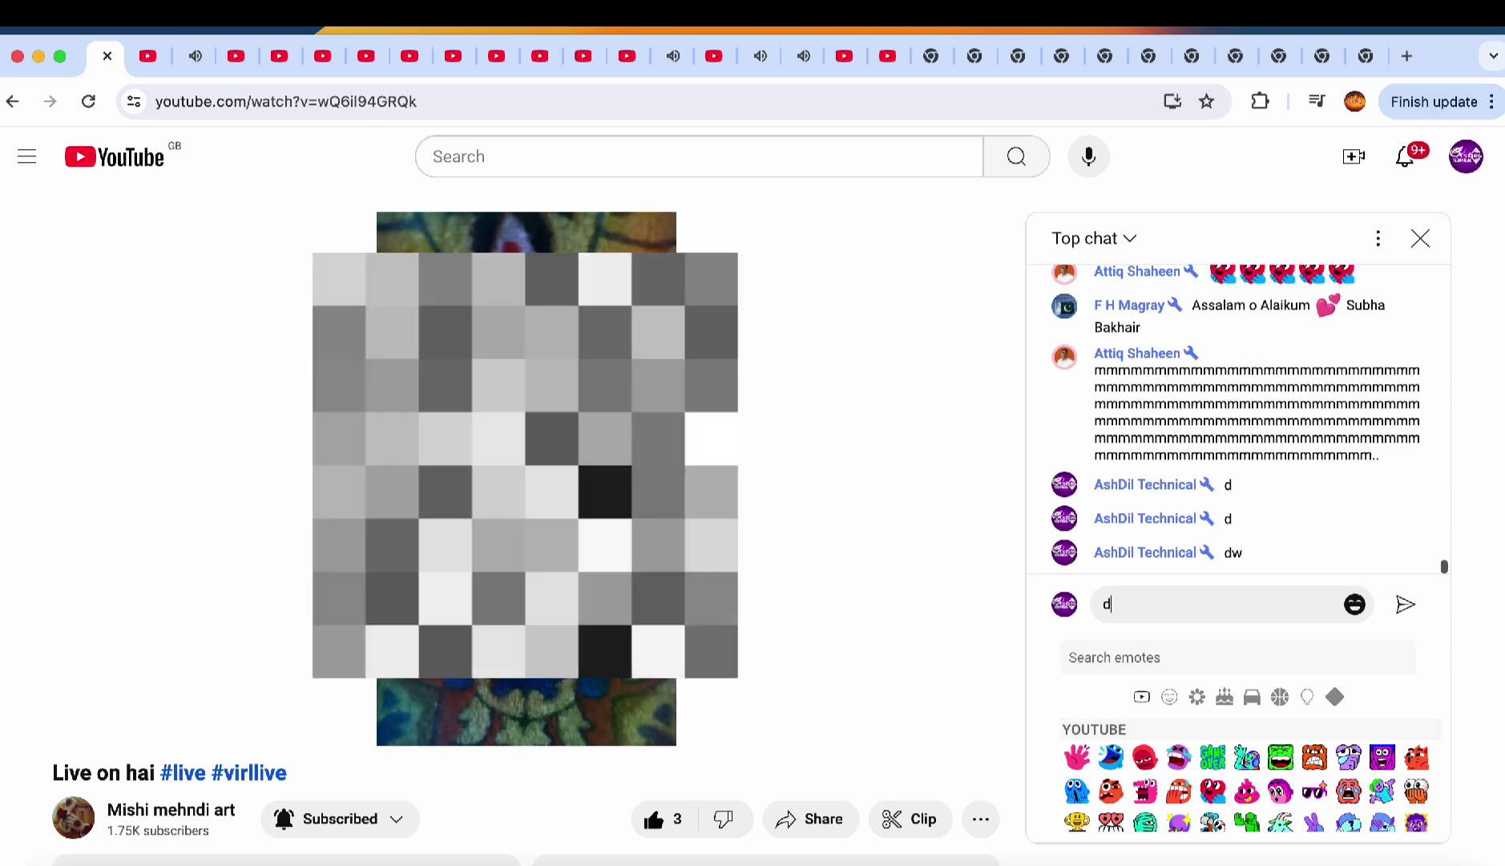
{"action": "key", "text": "Return"}
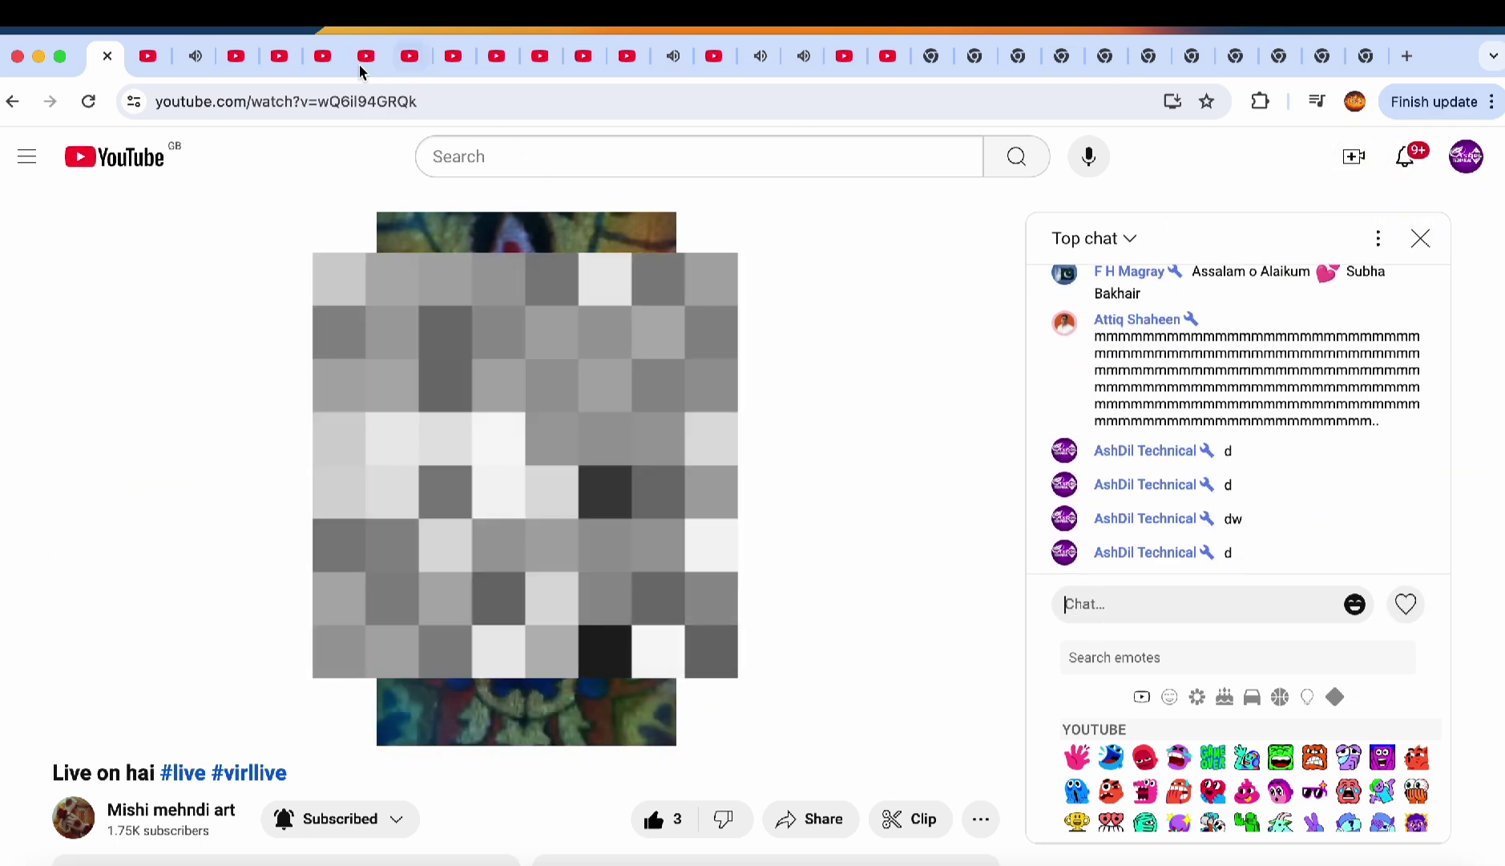
Look through the neighbouring YouTube videos and close the Singhade Fry Recipe video and the blank tabs.
{"action": "left_click", "coordinate": [150, 58]}
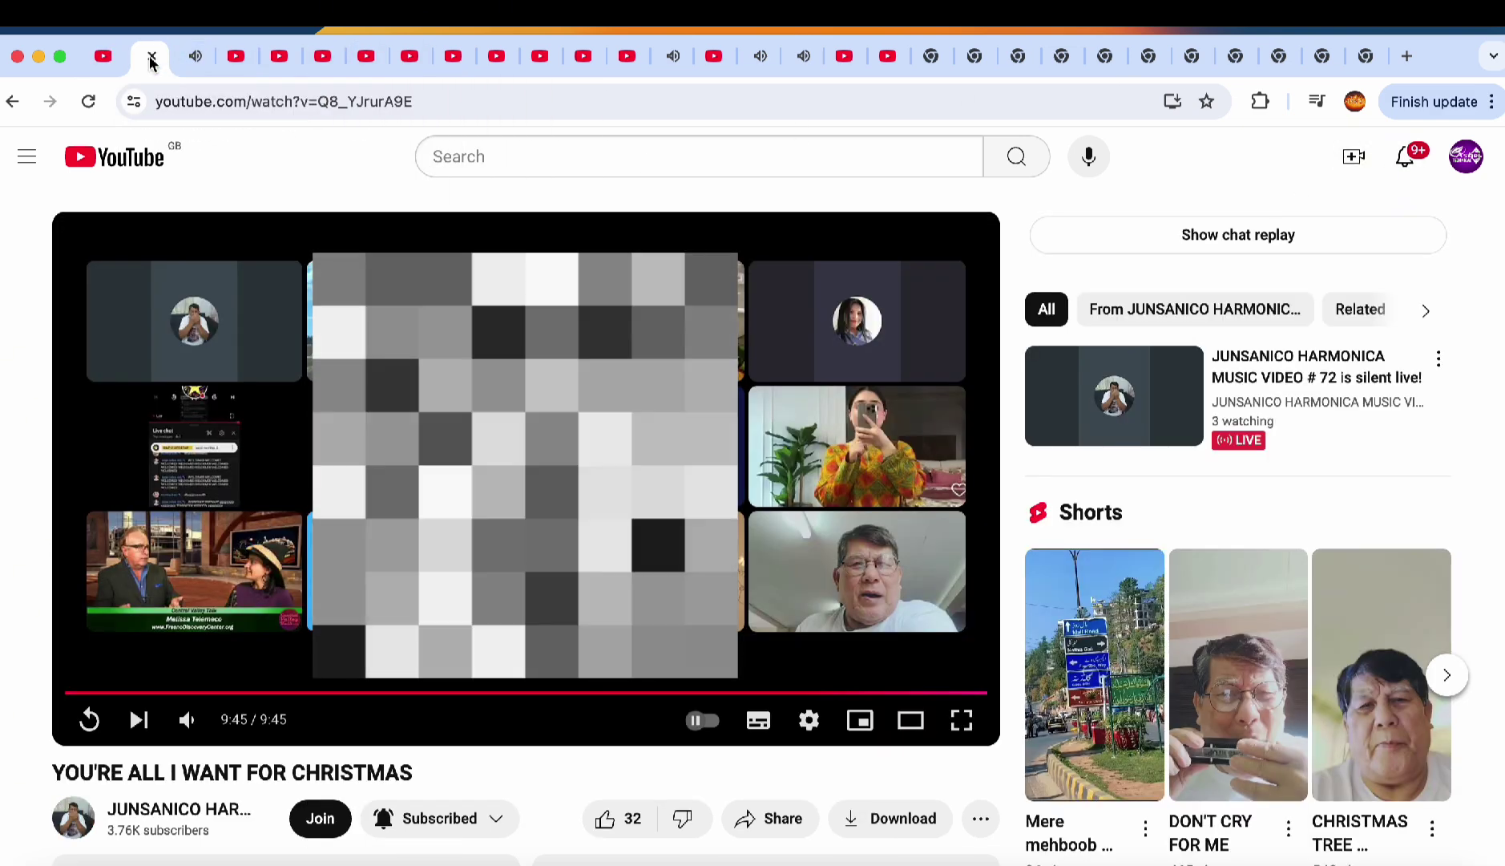
{"action": "left_click", "coordinate": [190, 59]}
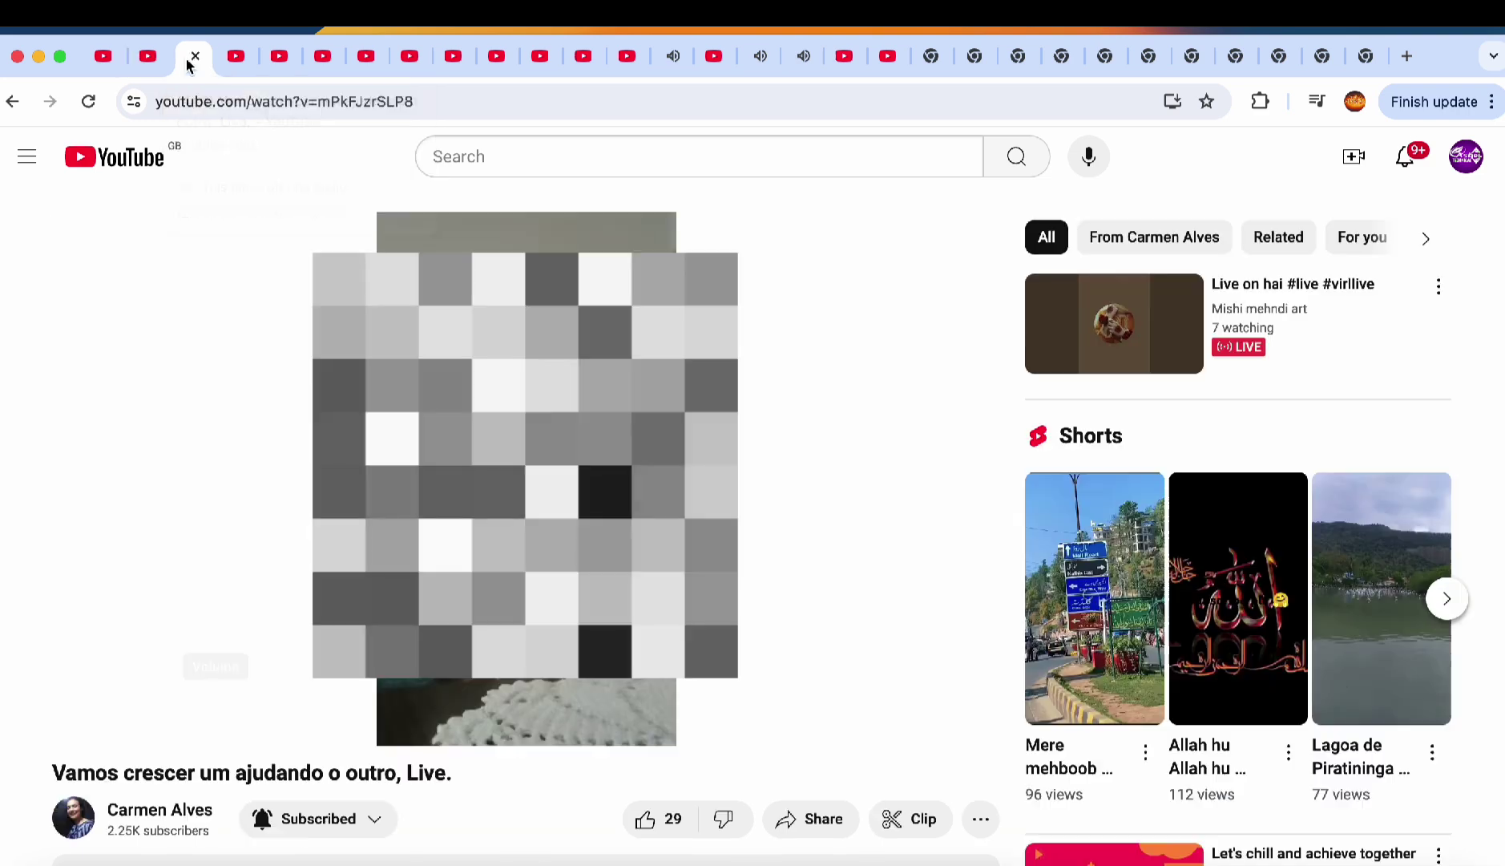
{"action": "left_click", "coordinate": [233, 60]}
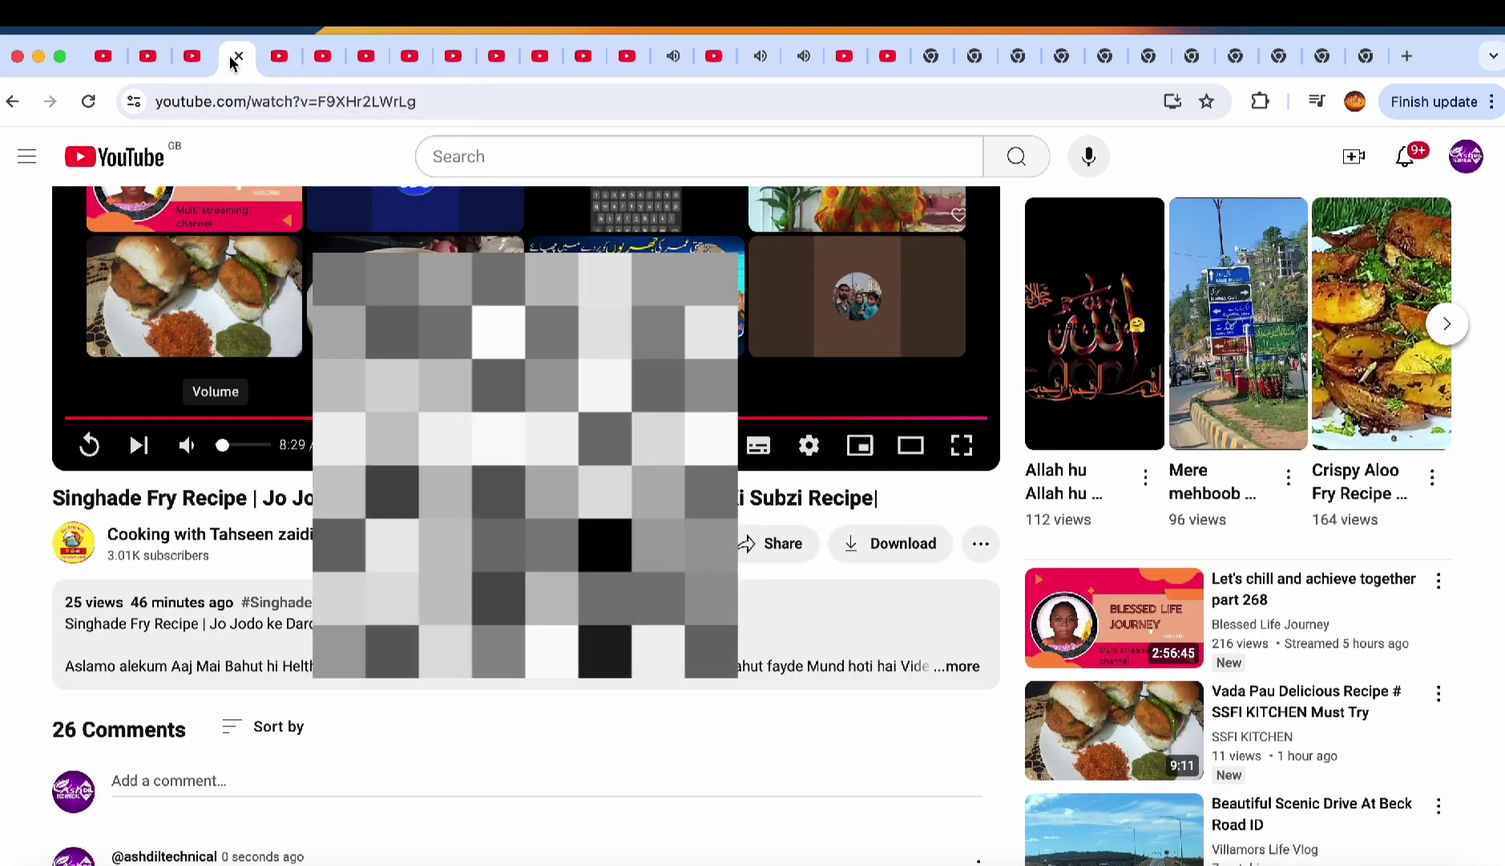
{"action": "scroll", "coordinate": [525, 465], "scroll_direction": "down", "scroll_amount": 3}
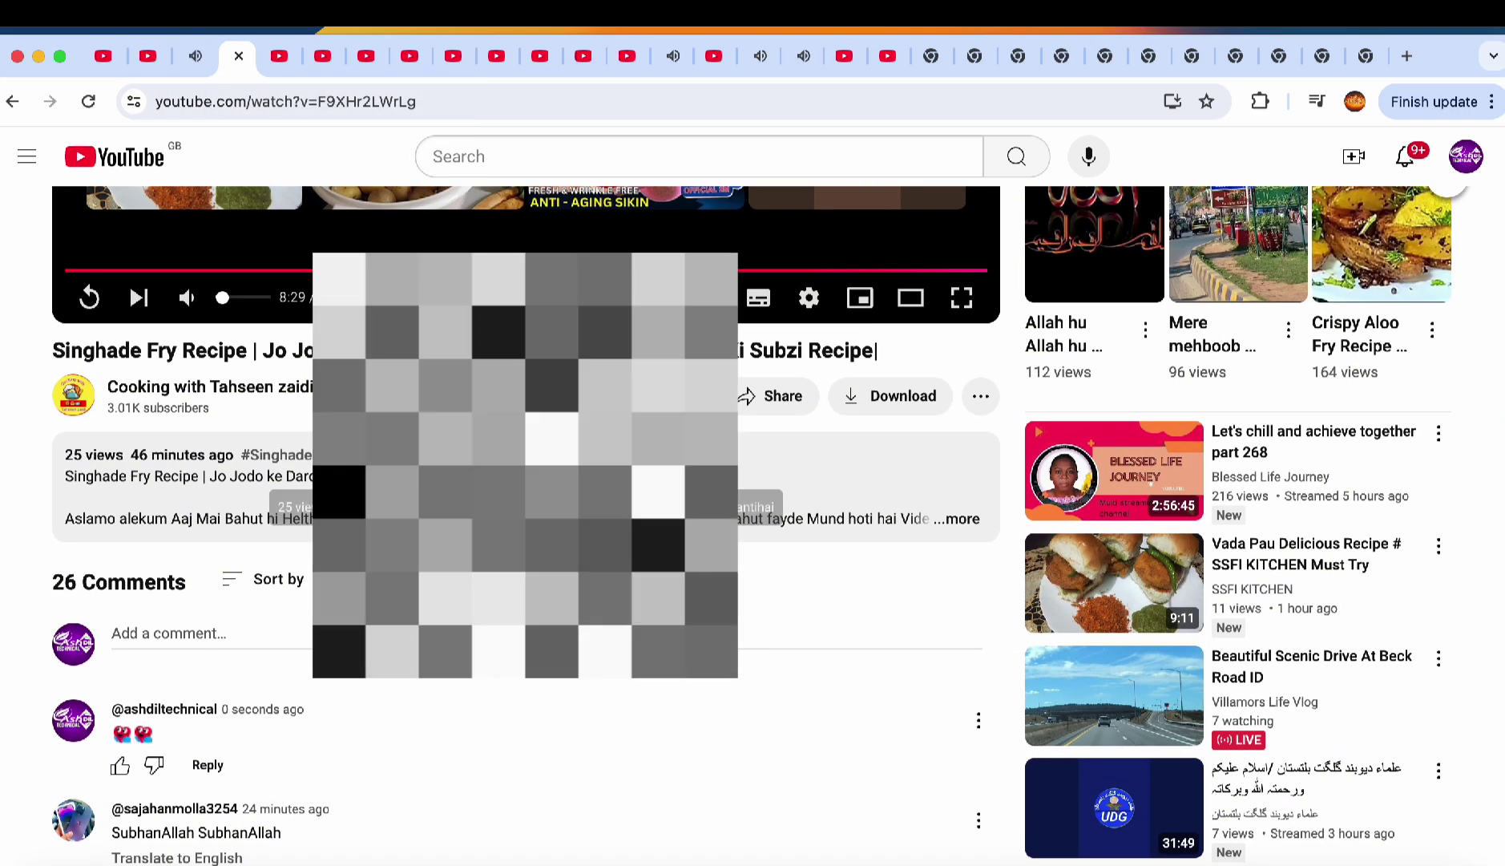
{"action": "left_click", "coordinate": [239, 56]}
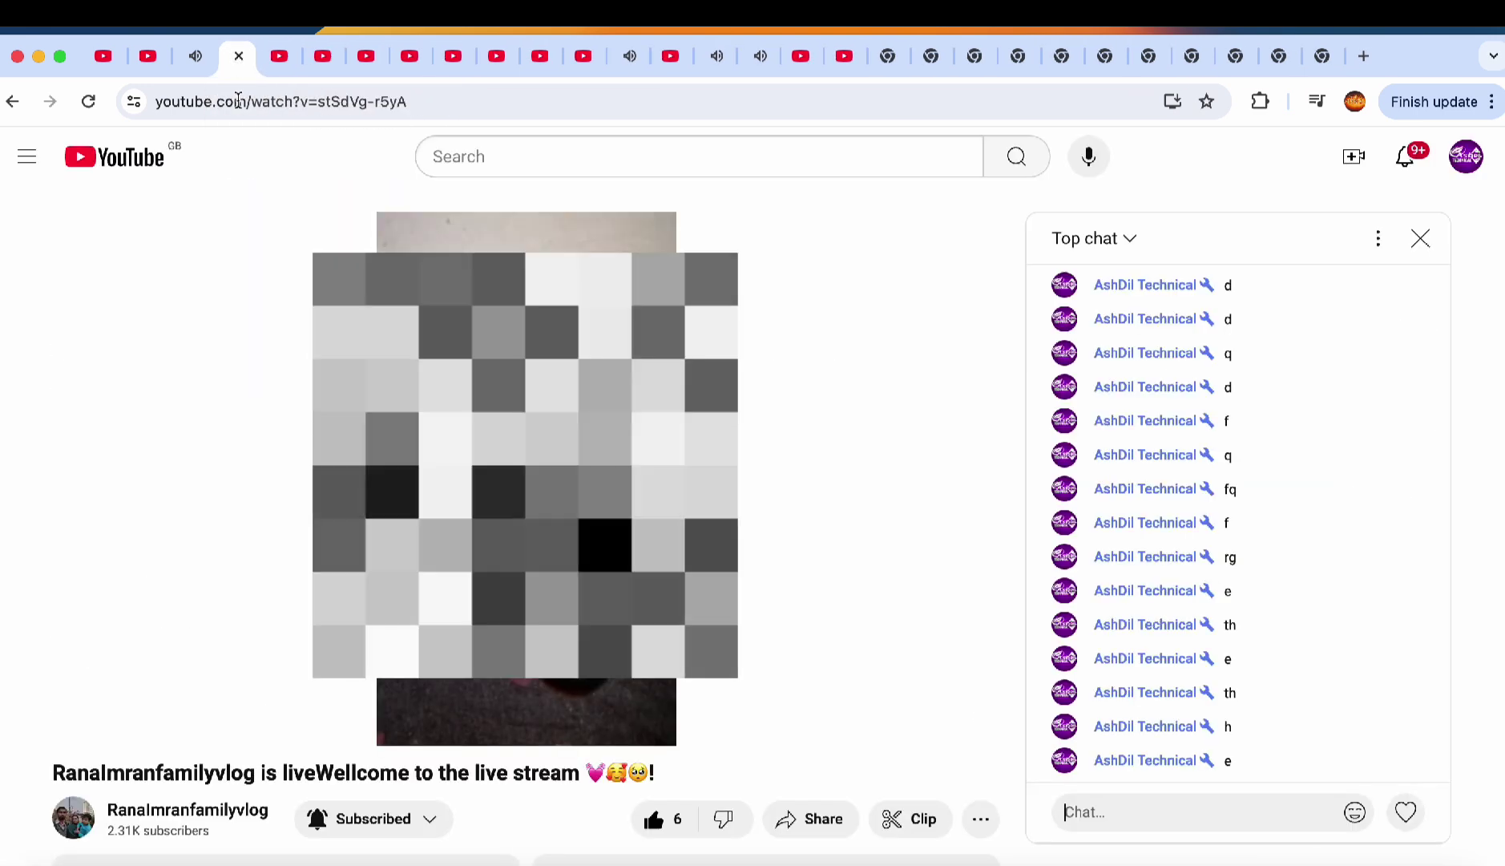
{"action": "key", "text": "super+w"}
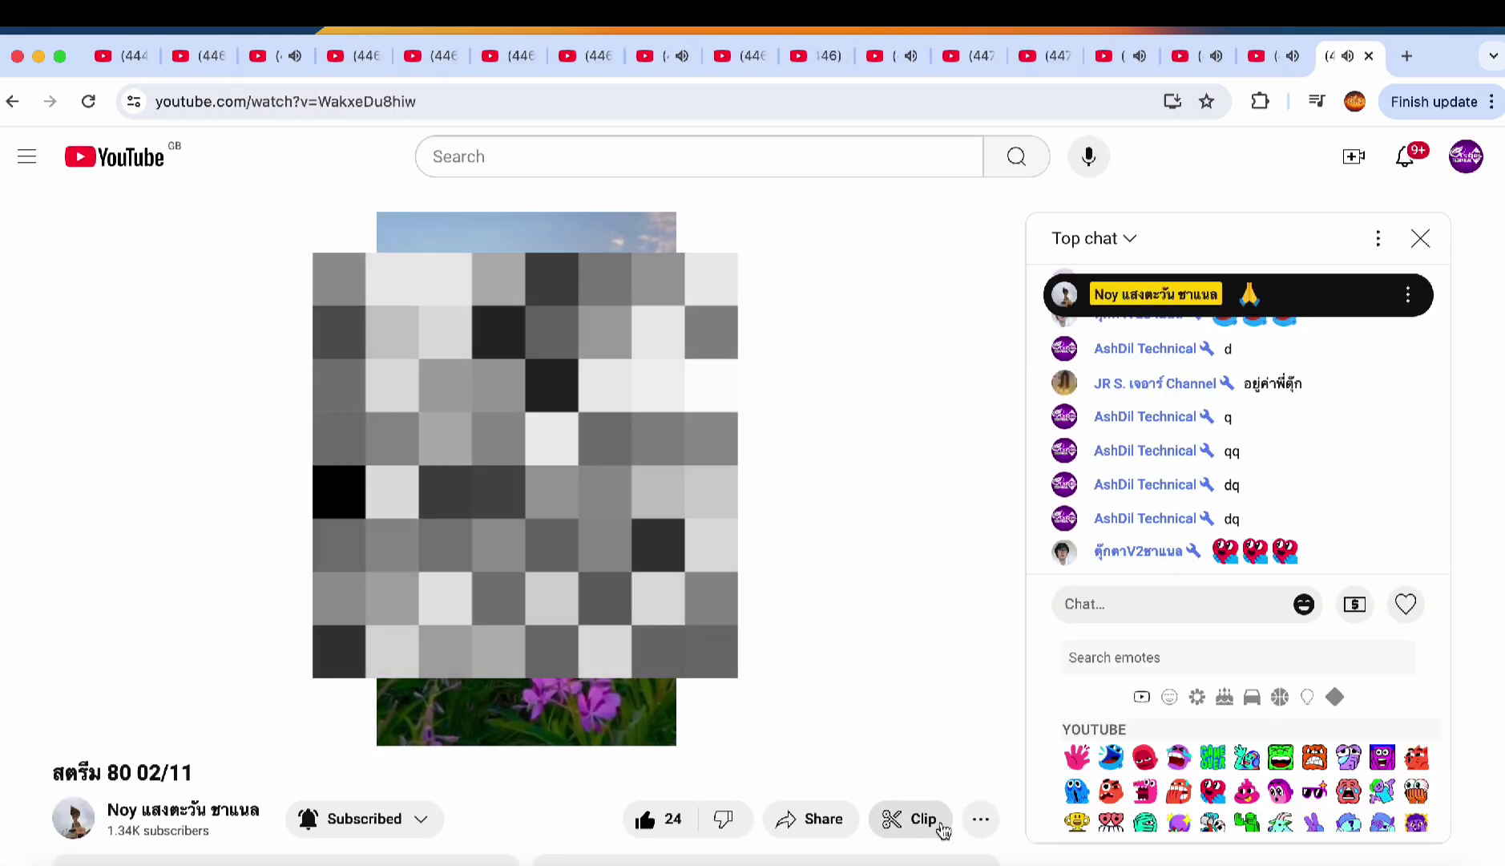
Open the browser's language settings from the live chat's message field on the สตรีม 80 02/11 stream.
{"action": "left_click", "coordinate": [1076, 604]}
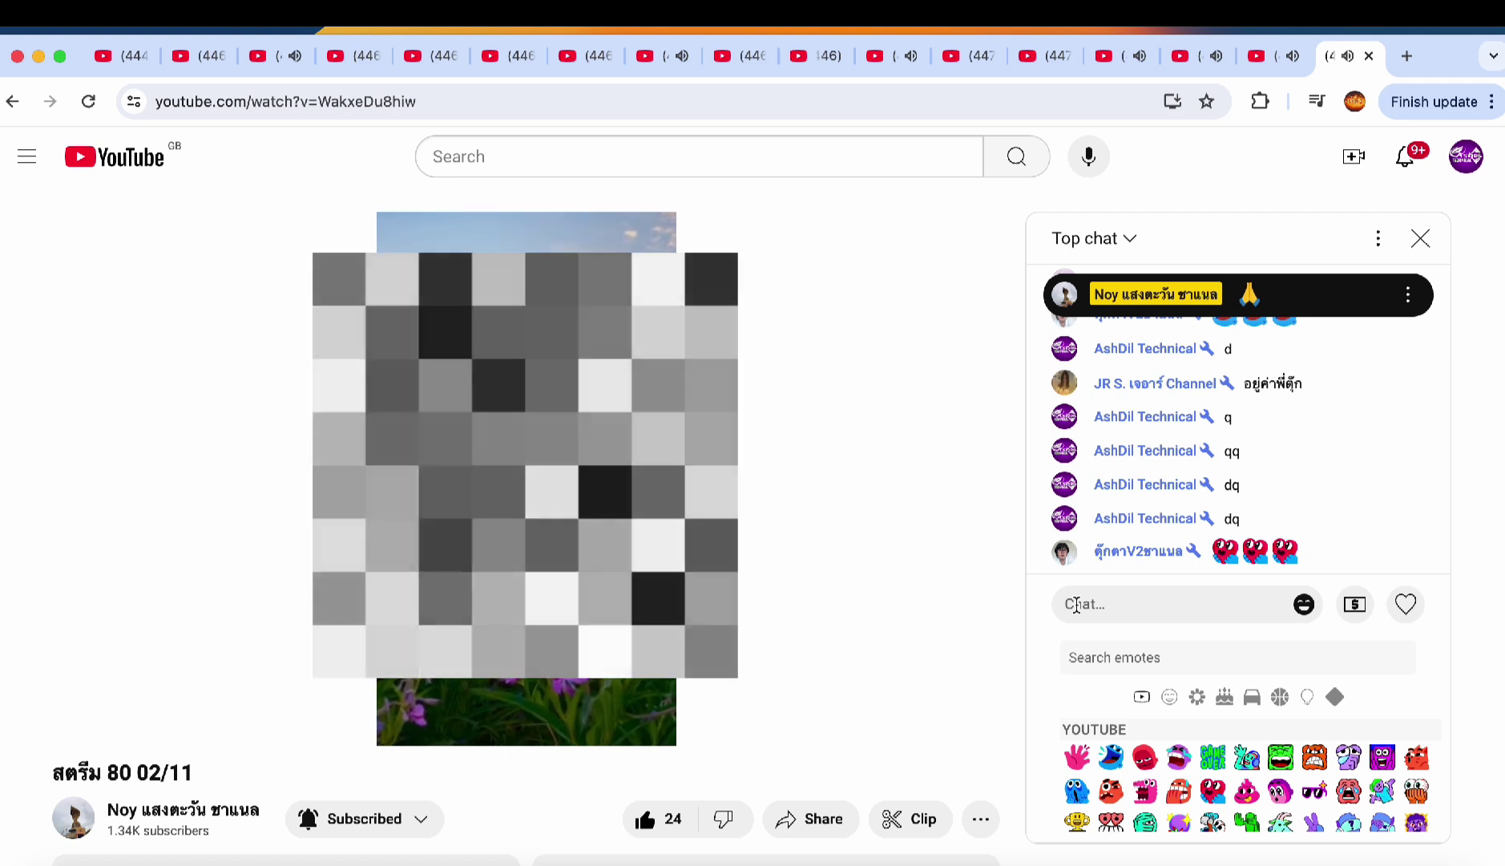
{"action": "right_click", "coordinate": [1078, 608]}
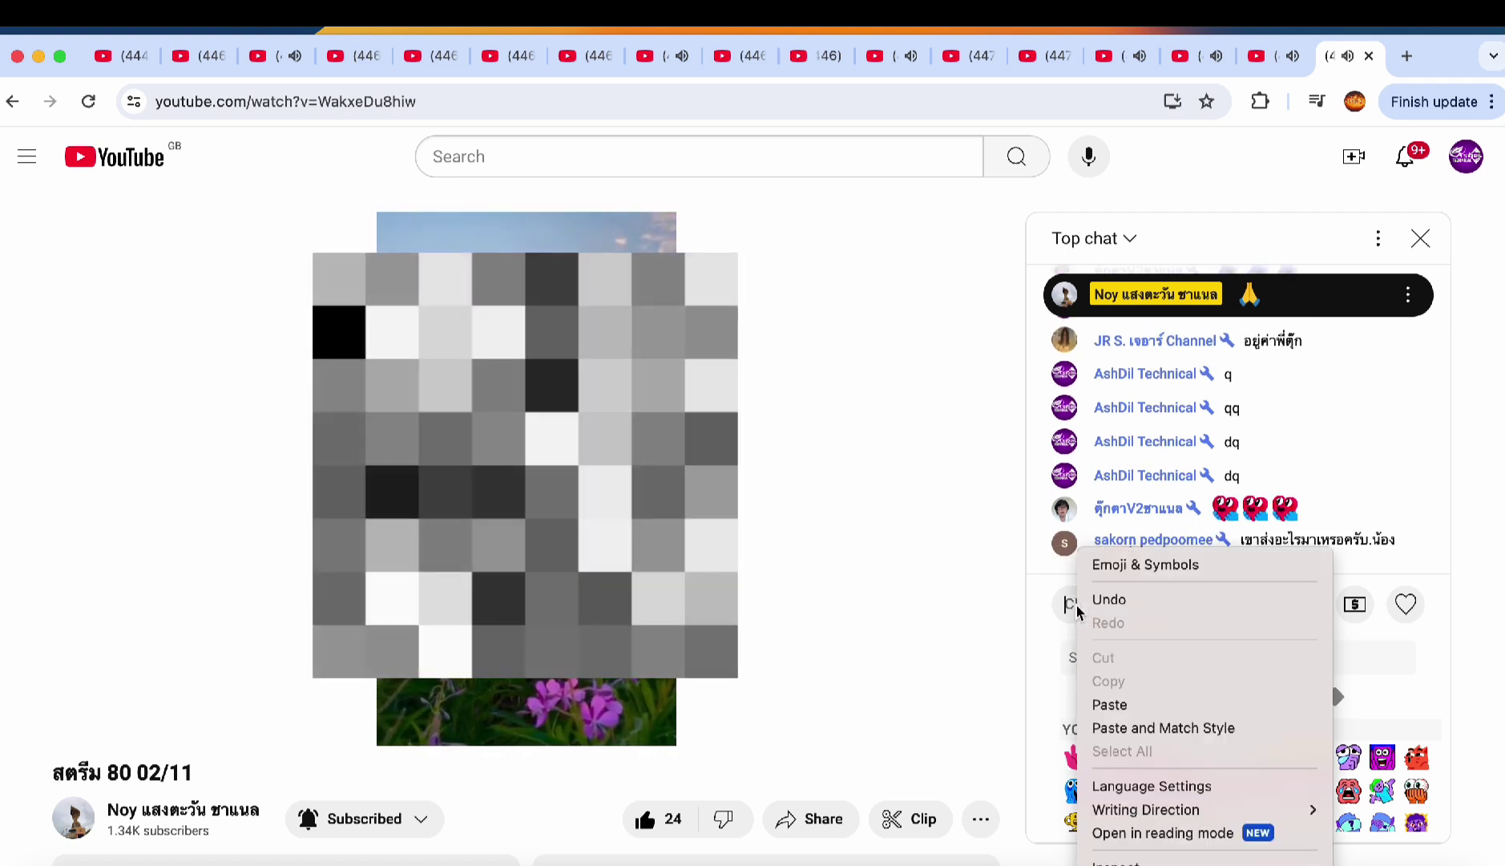
{"action": "left_click", "coordinate": [1066, 604]}
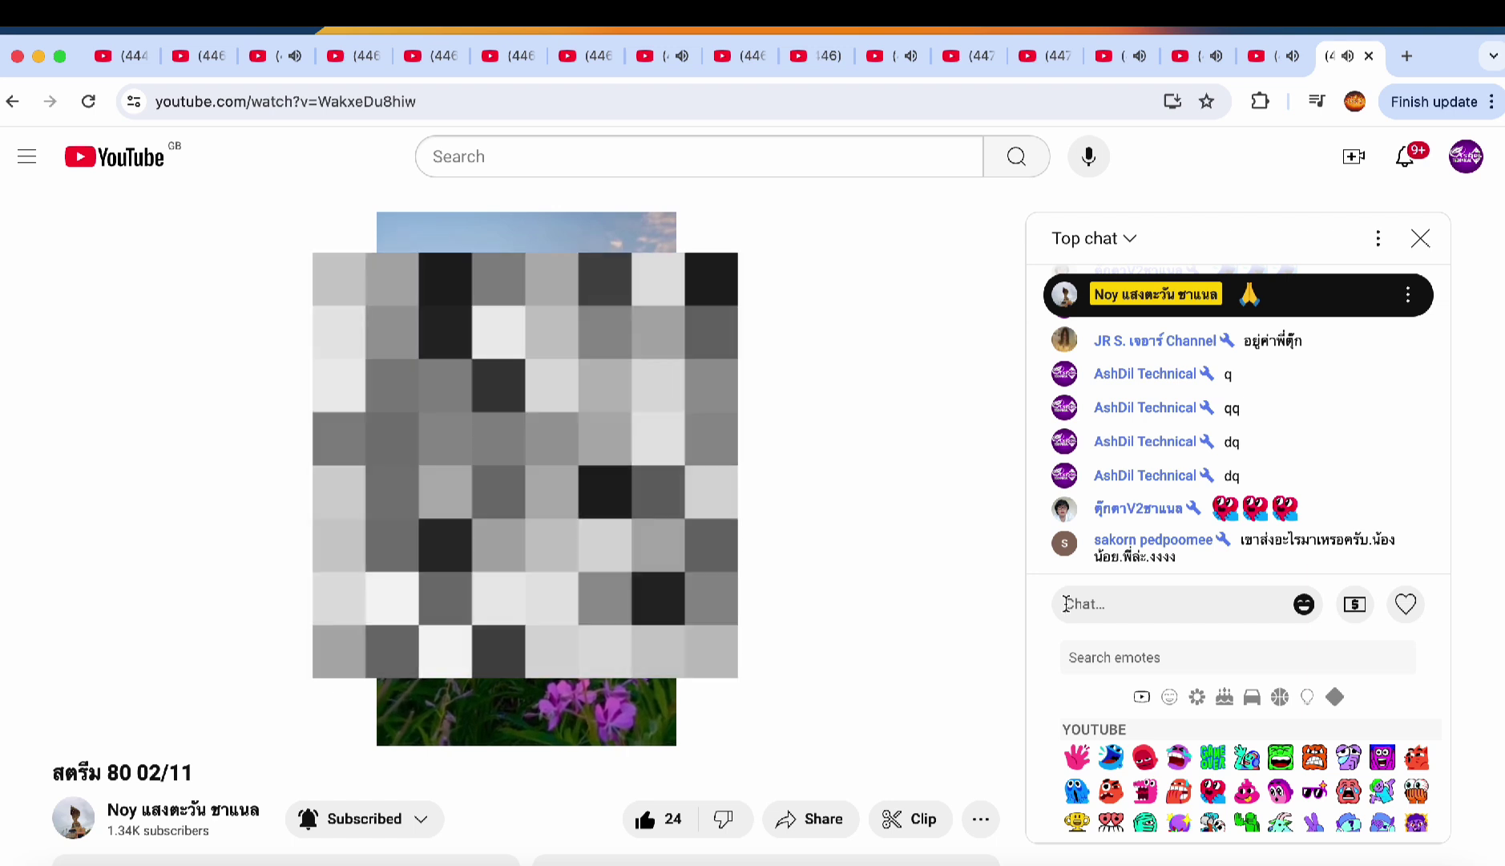
{"action": "right_click", "coordinate": [1067, 606]}
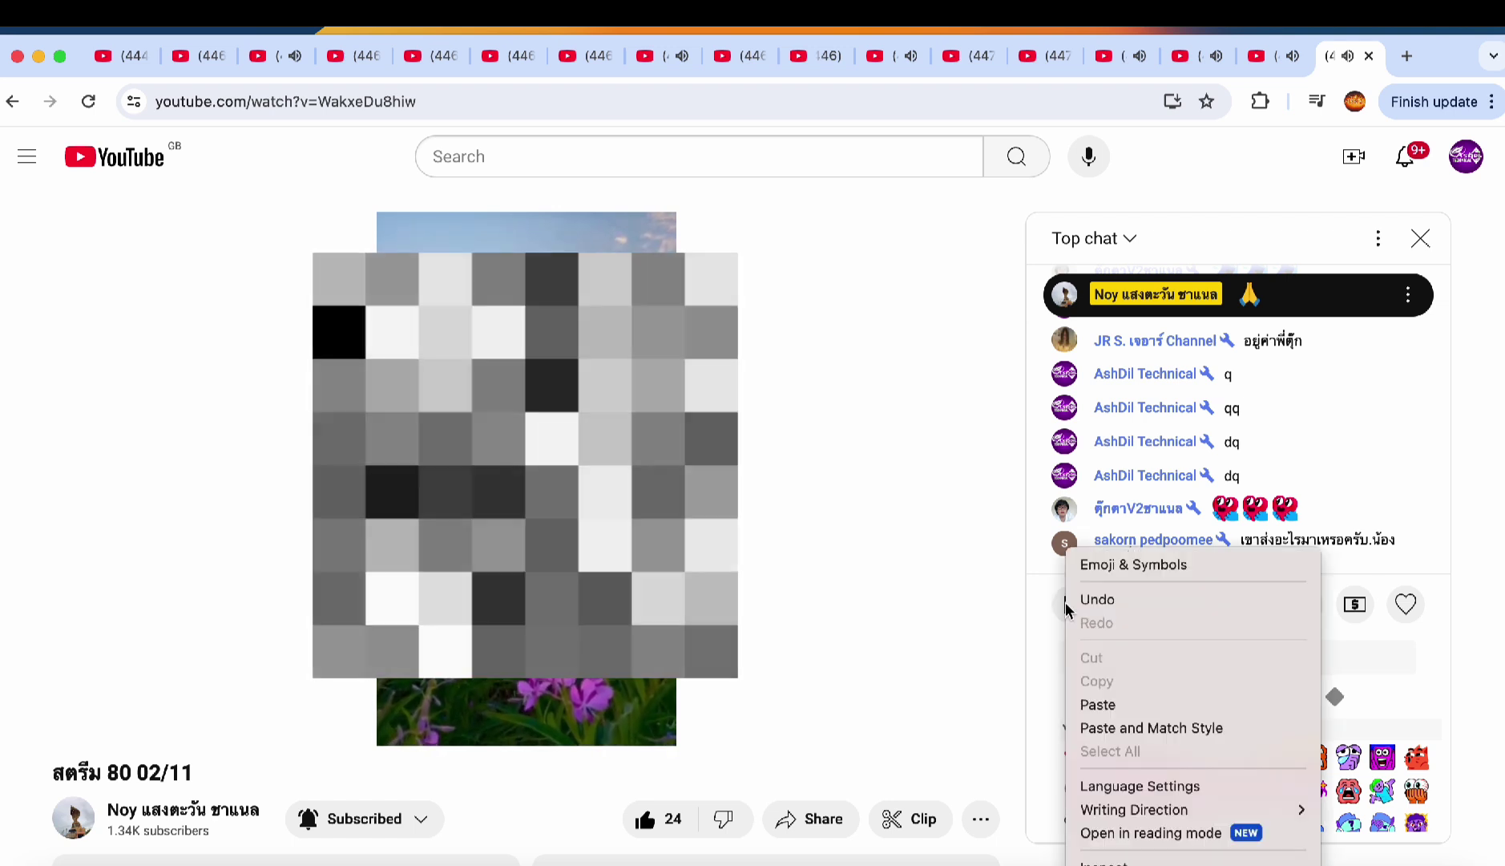
{"action": "left_click", "coordinate": [1059, 606]}
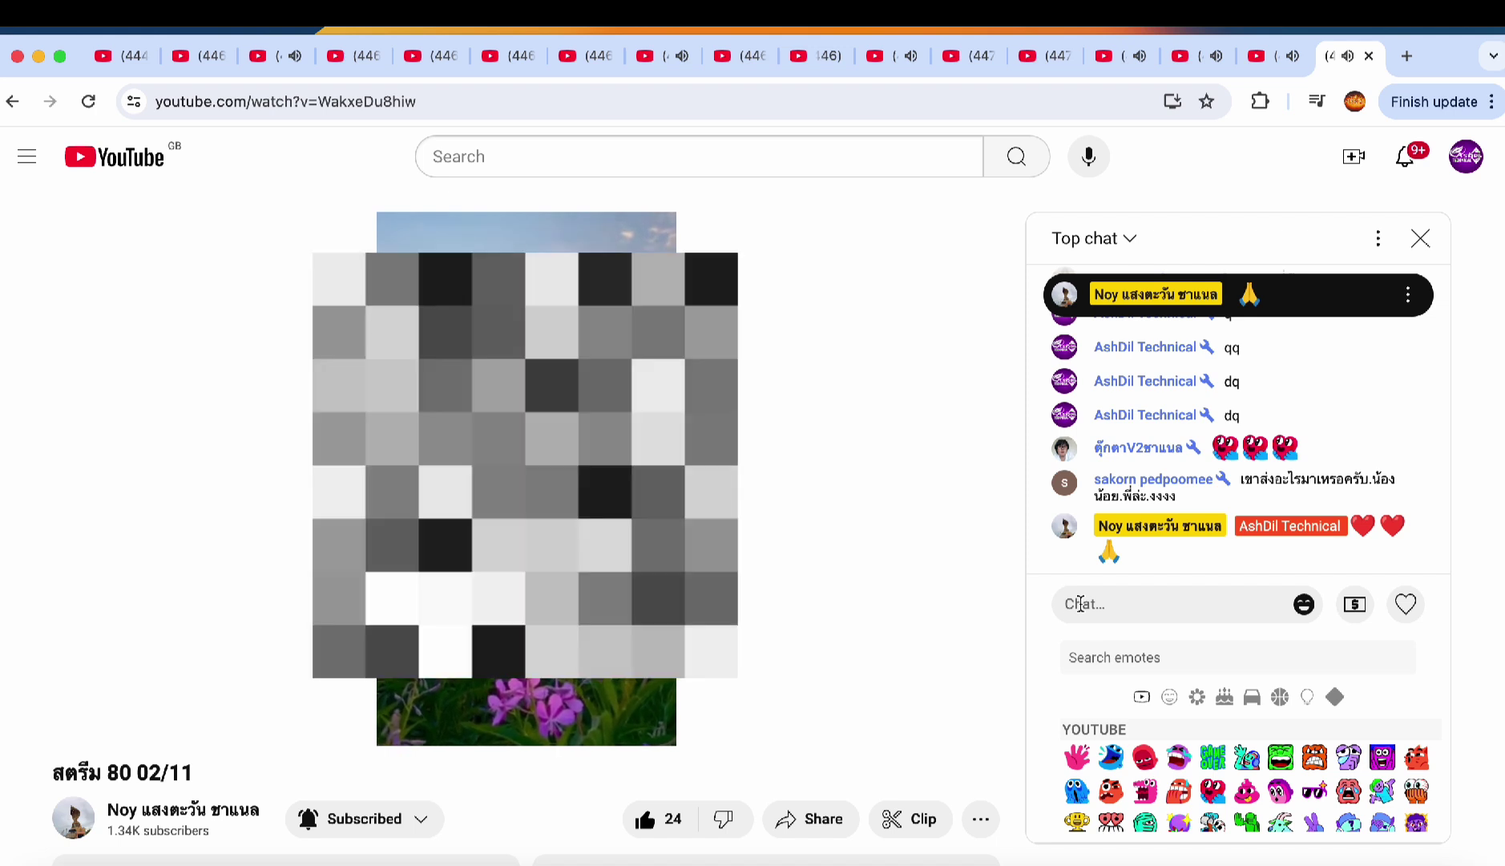
{"action": "right_click", "coordinate": [1081, 605]}
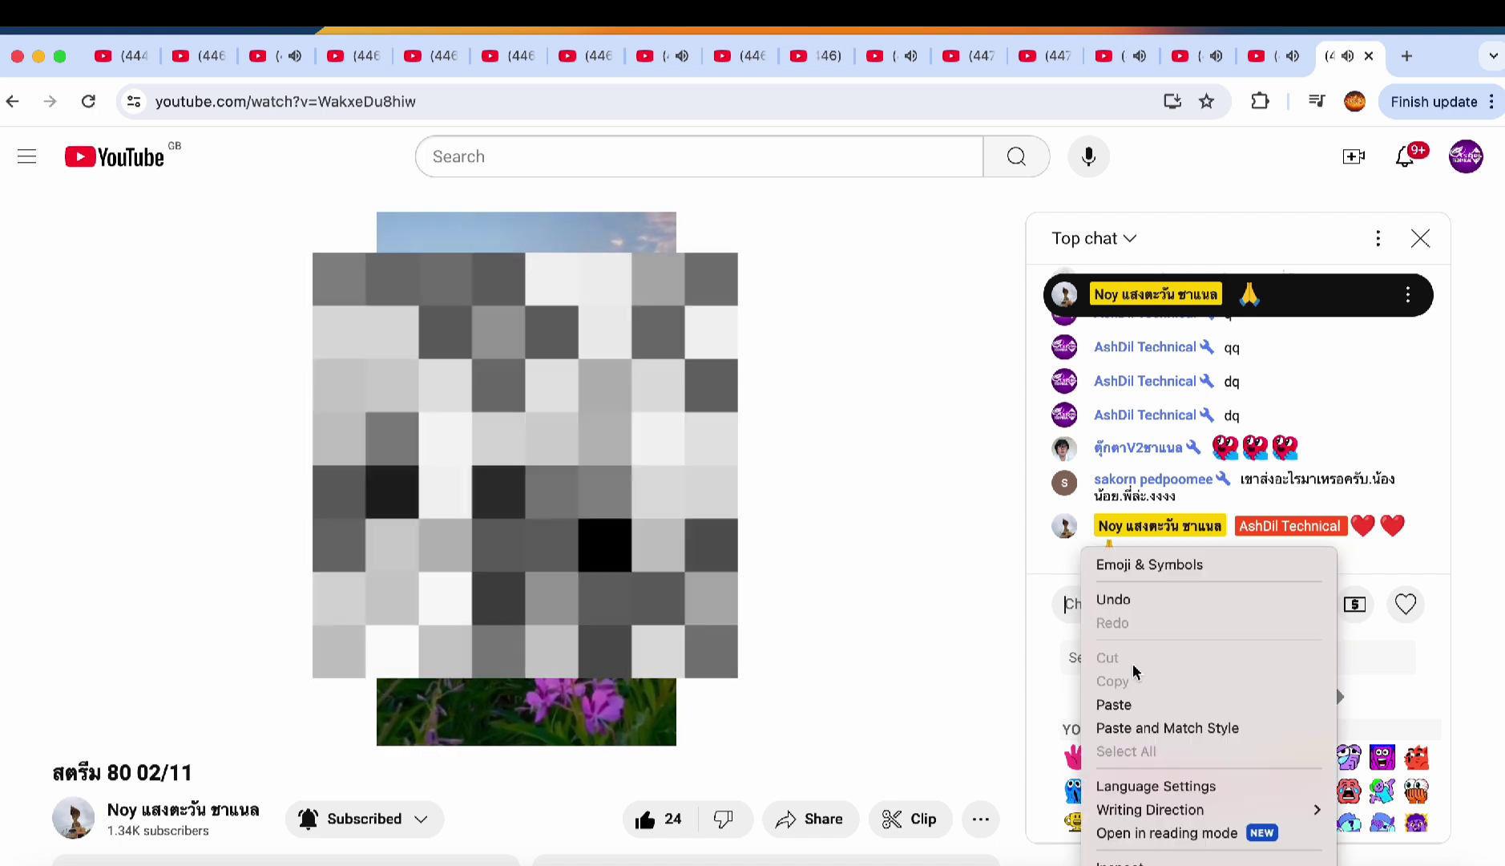
{"action": "left_click", "coordinate": [1122, 788]}
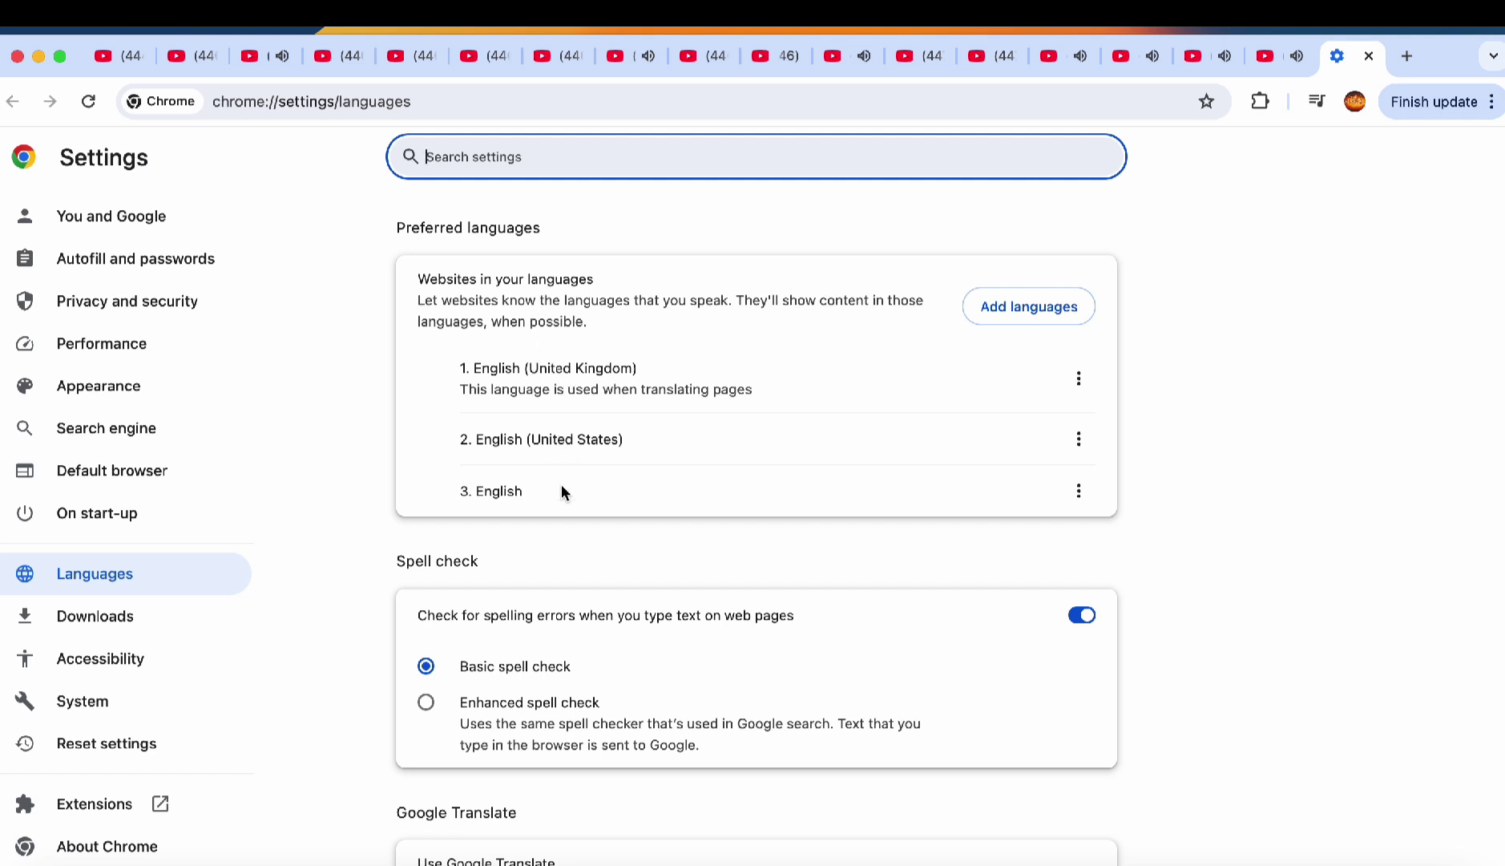
Start adding languages to the preferred website languages and select Arabic.
{"action": "left_click", "coordinate": [1037, 310]}
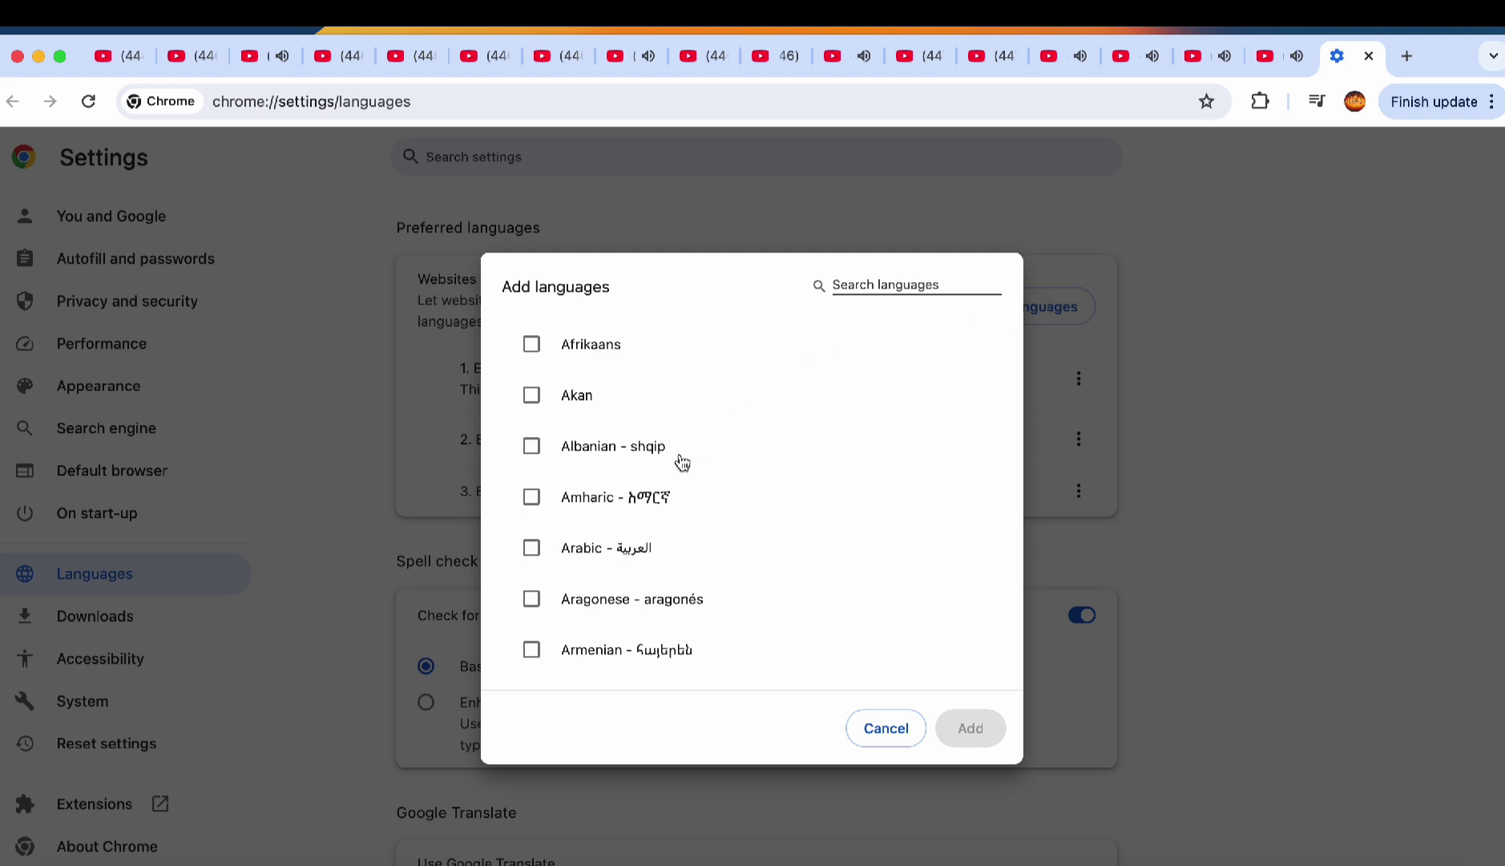
{"action": "left_click", "coordinate": [531, 547]}
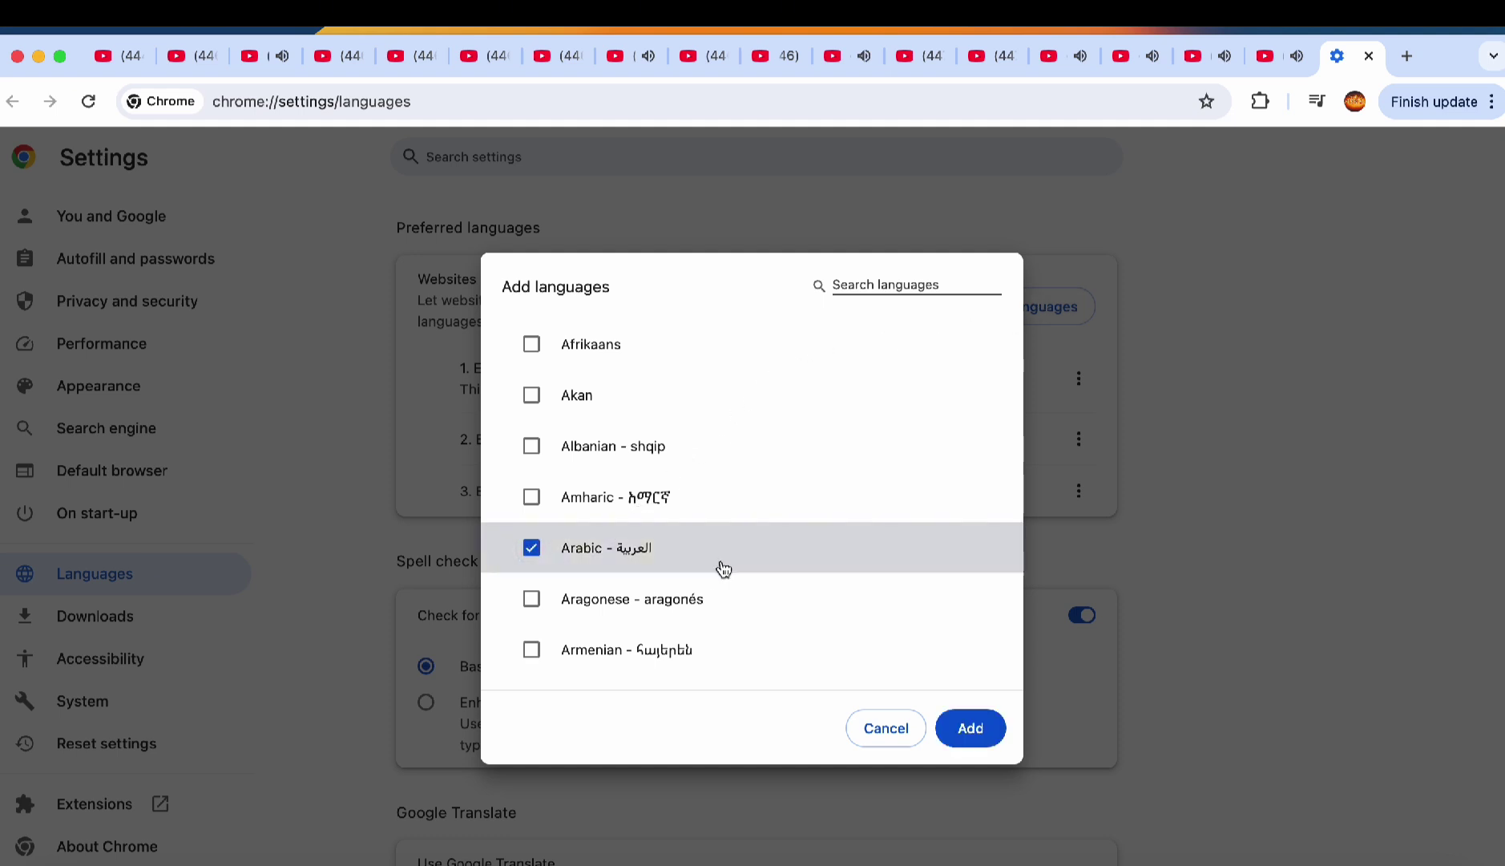
{"action": "scroll", "coordinate": [721, 566], "scroll_direction": "down", "scroll_amount": 2}
{"action": "scroll", "coordinate": [724, 568], "scroll_direction": "down", "scroll_amount": 5}
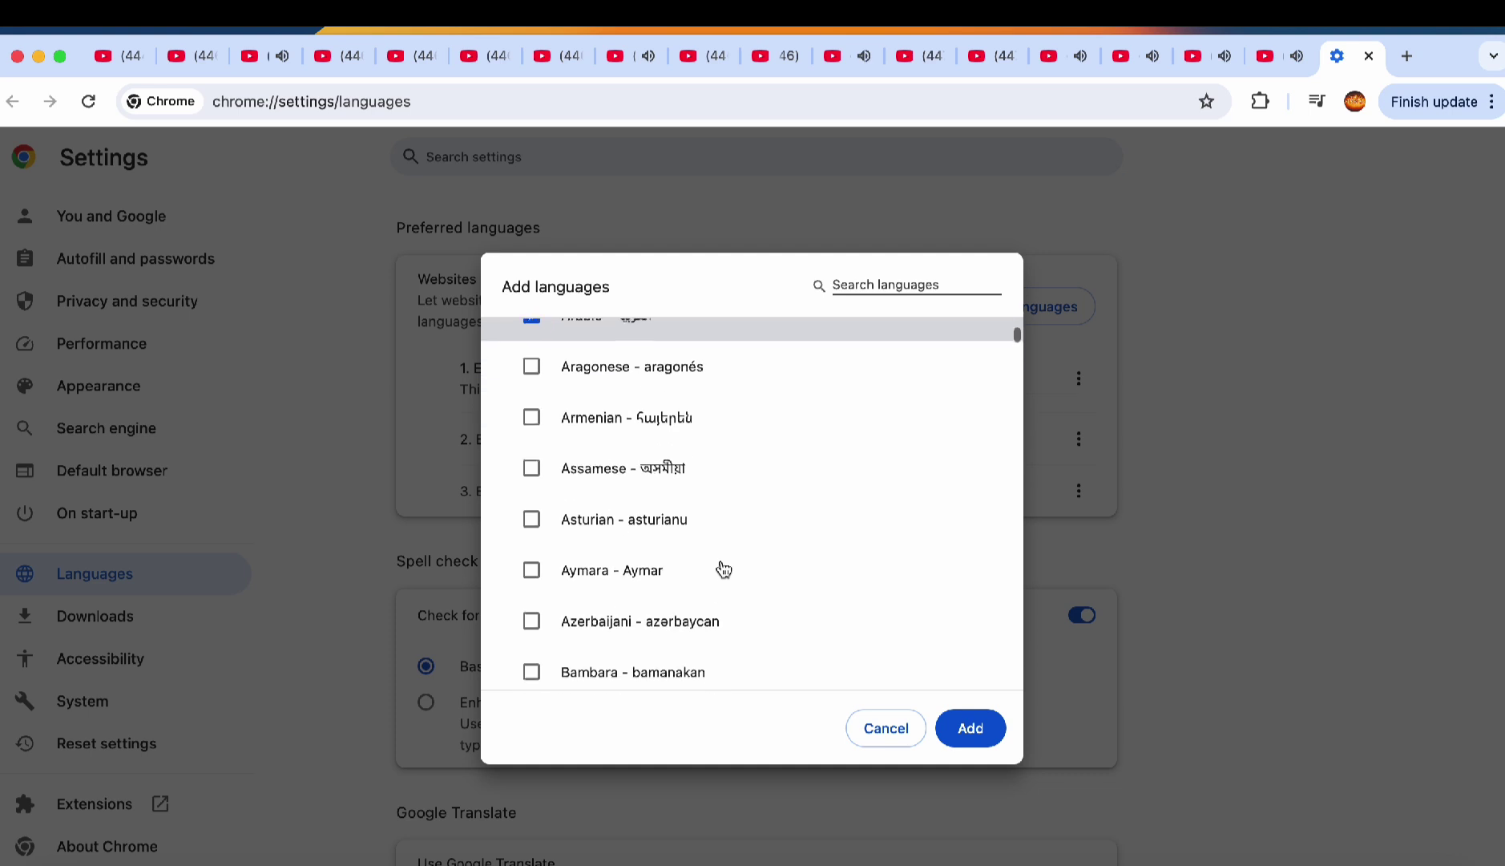
Select Chinese (Traditional), Chinese (Simplified), English, Filipino and French as languages for automatic translation.
{"action": "scroll", "coordinate": [673, 535], "scroll_direction": "down", "scroll_amount": 8}
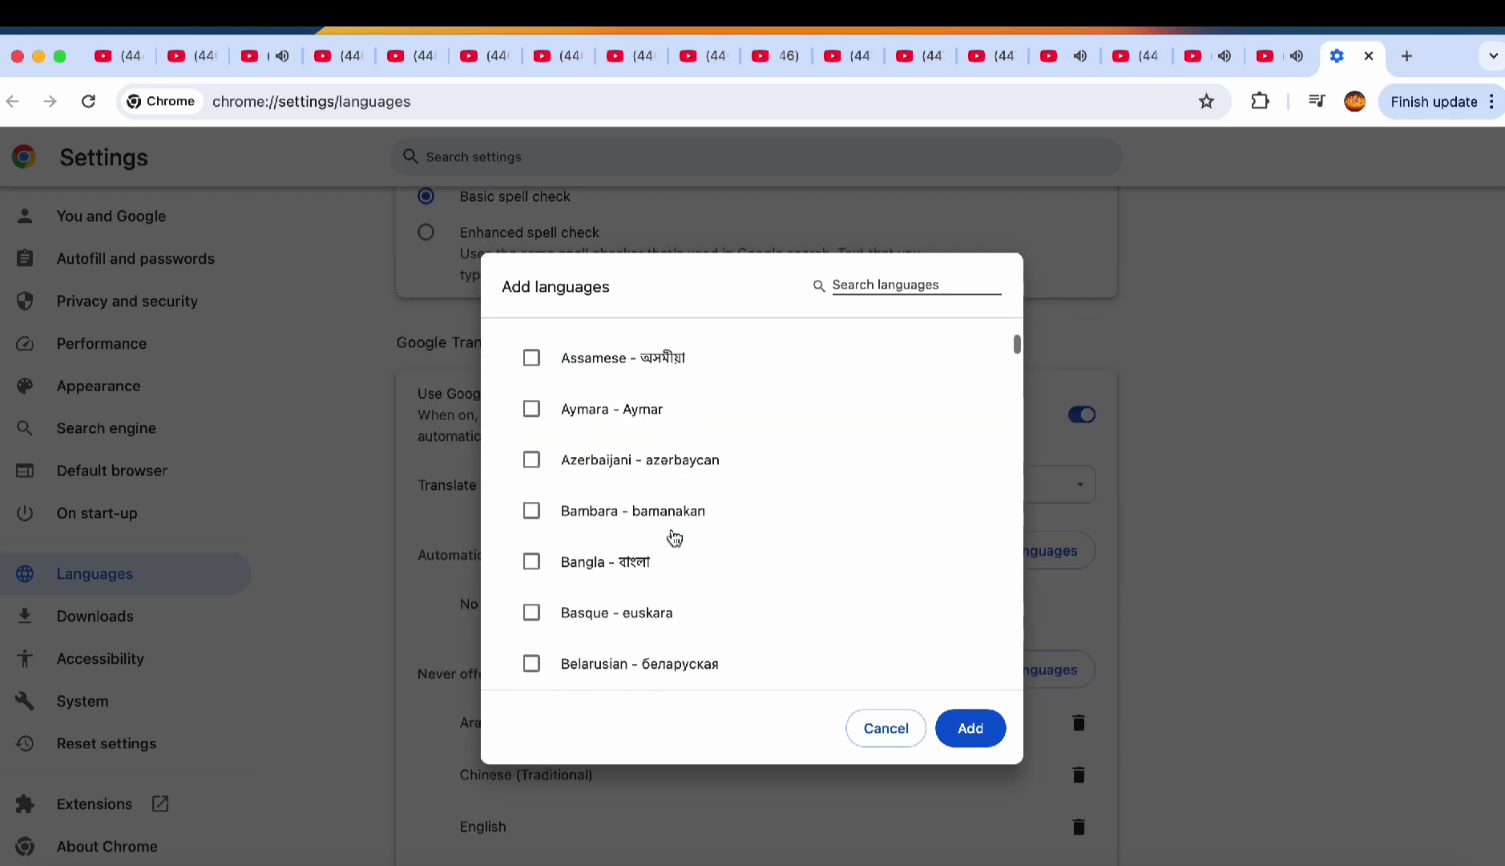
{"action": "scroll", "coordinate": [609, 505], "scroll_direction": "down", "scroll_amount": 2}
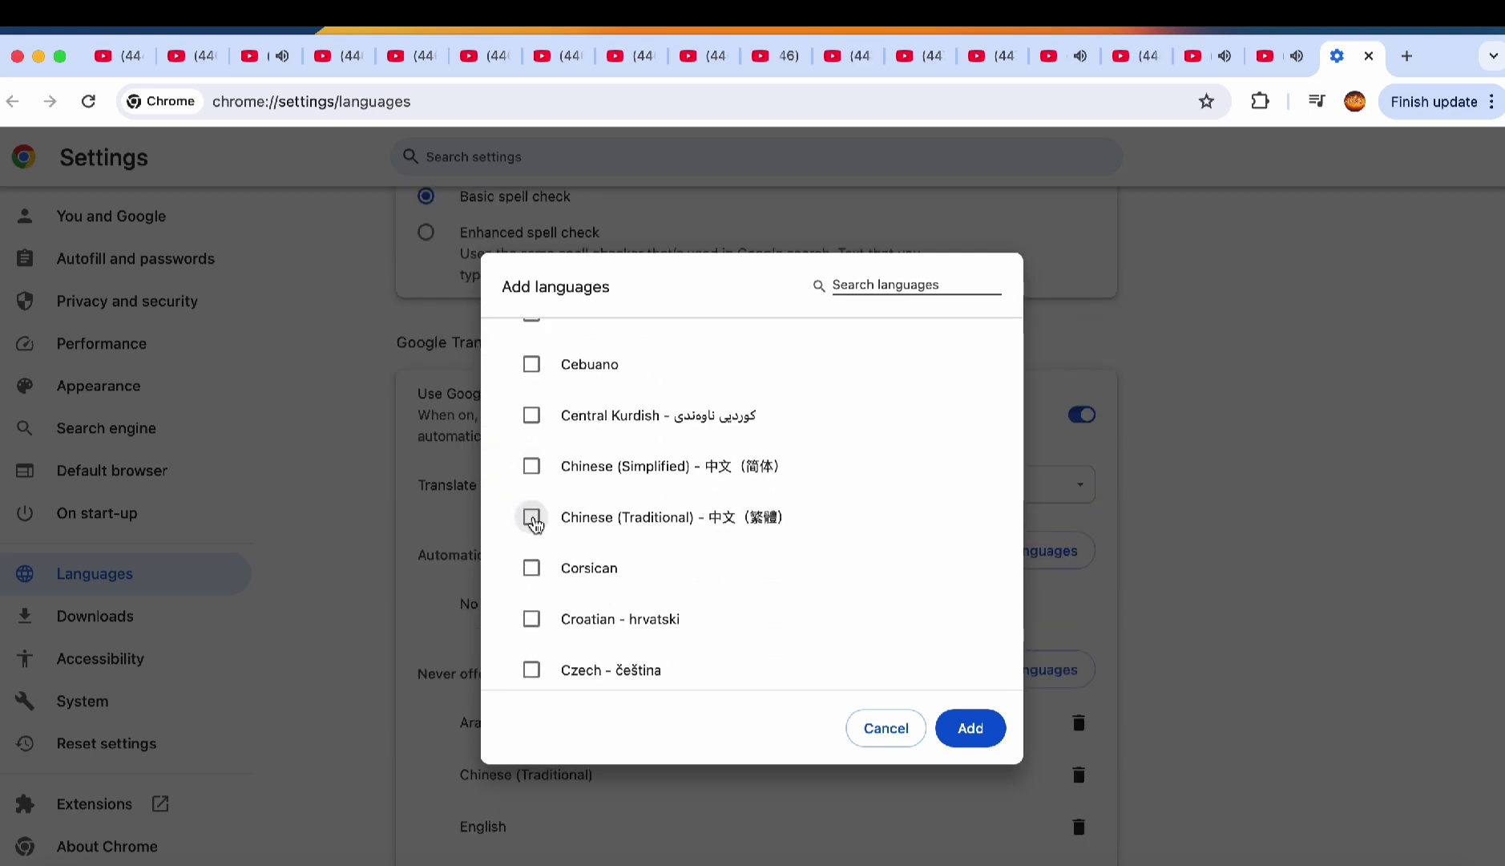
{"action": "left_click", "coordinate": [530, 517]}
{"action": "left_click", "coordinate": [531, 466]}
{"action": "scroll", "coordinate": [702, 583], "scroll_direction": "down", "scroll_amount": 5}
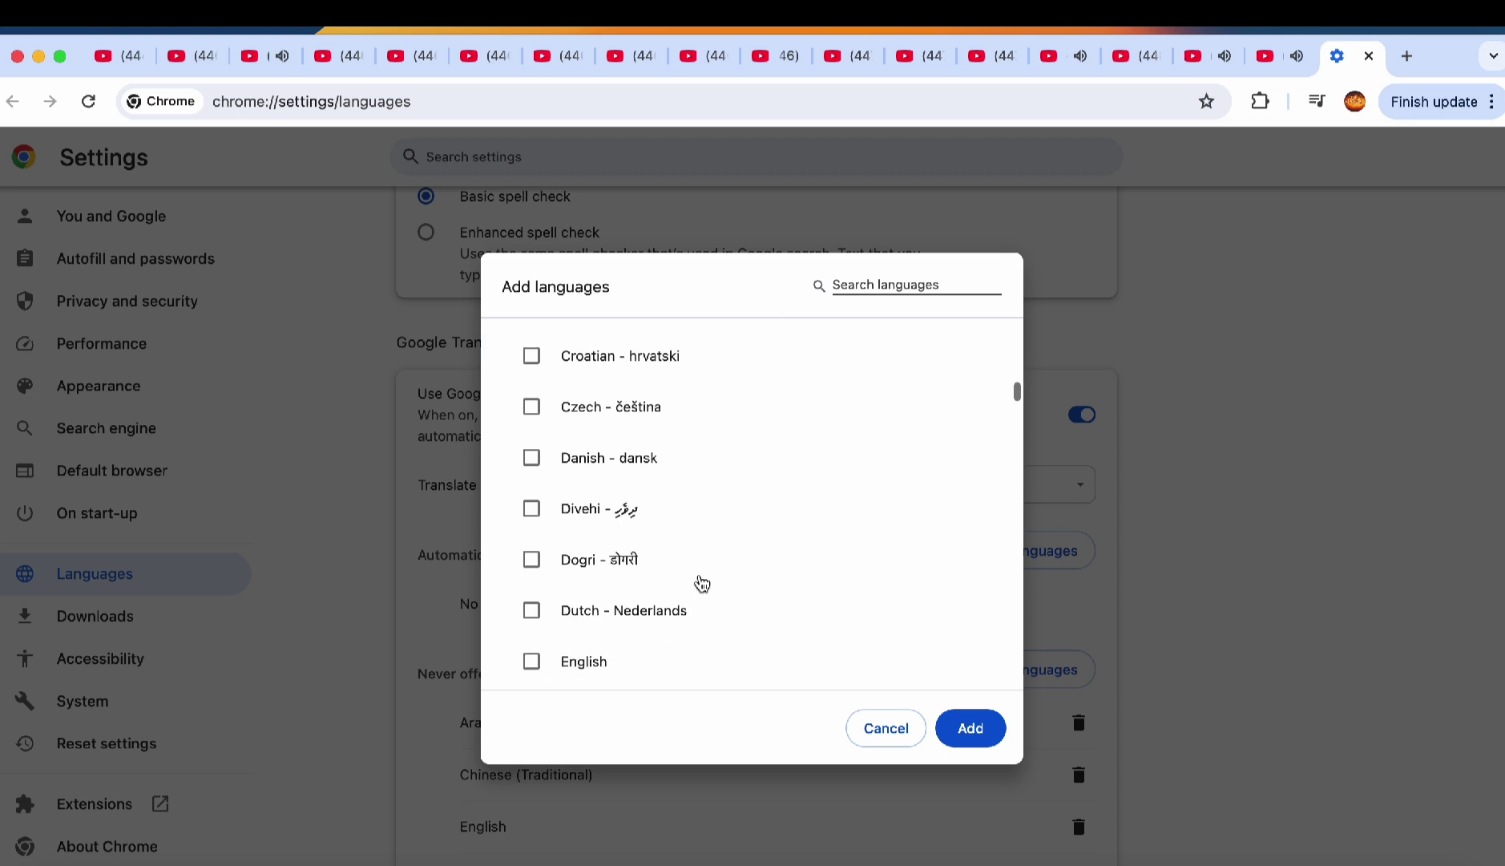
{"action": "left_click", "coordinate": [533, 462]}
{"action": "scroll", "coordinate": [609, 610], "scroll_direction": "down", "scroll_amount": 7}
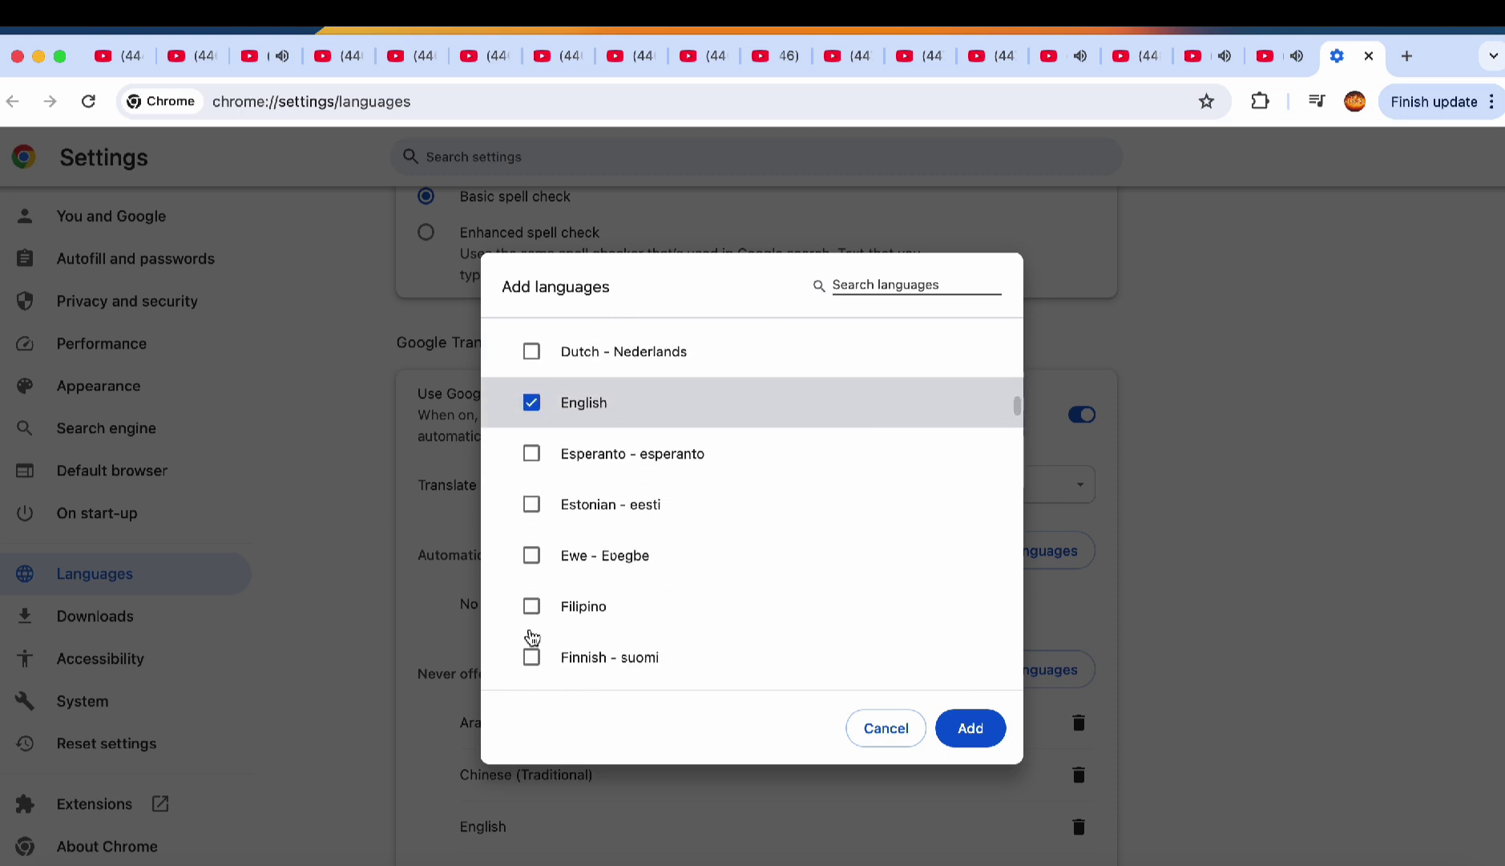
{"action": "left_click", "coordinate": [531, 395]}
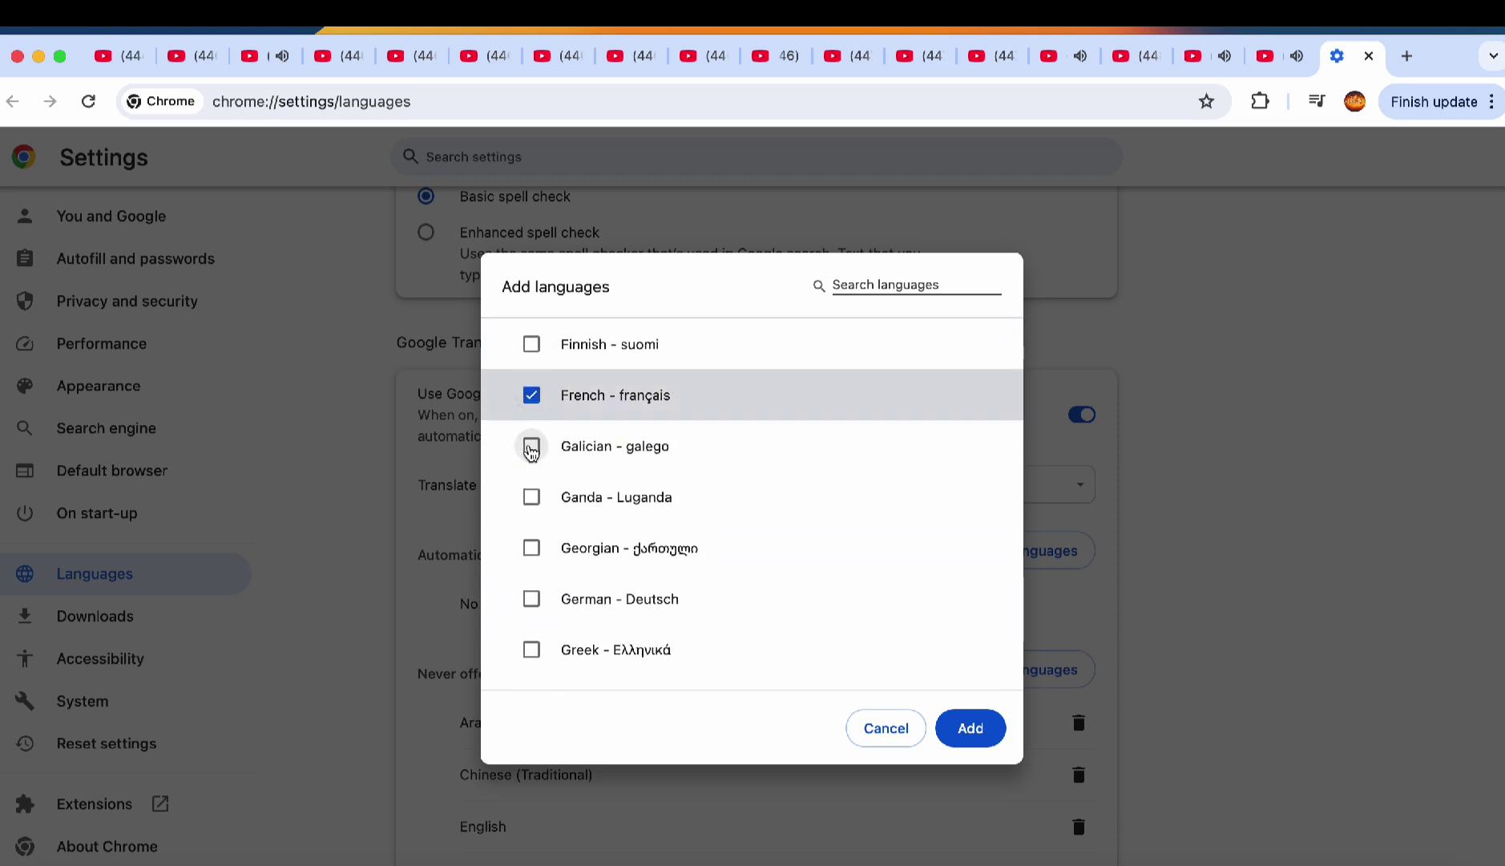
Select German, Greek and Gujarati as further languages for automatic translation.
{"action": "left_click", "coordinate": [592, 622]}
{"action": "scroll", "coordinate": [641, 609], "scroll_direction": "down", "scroll_amount": 2}
{"action": "left_click", "coordinate": [689, 557]}
{"action": "scroll", "coordinate": [719, 561], "scroll_direction": "down", "scroll_amount": 2}
{"action": "left_click", "coordinate": [682, 549]}
{"action": "scroll", "coordinate": [638, 547], "scroll_direction": "down", "scroll_amount": 1}
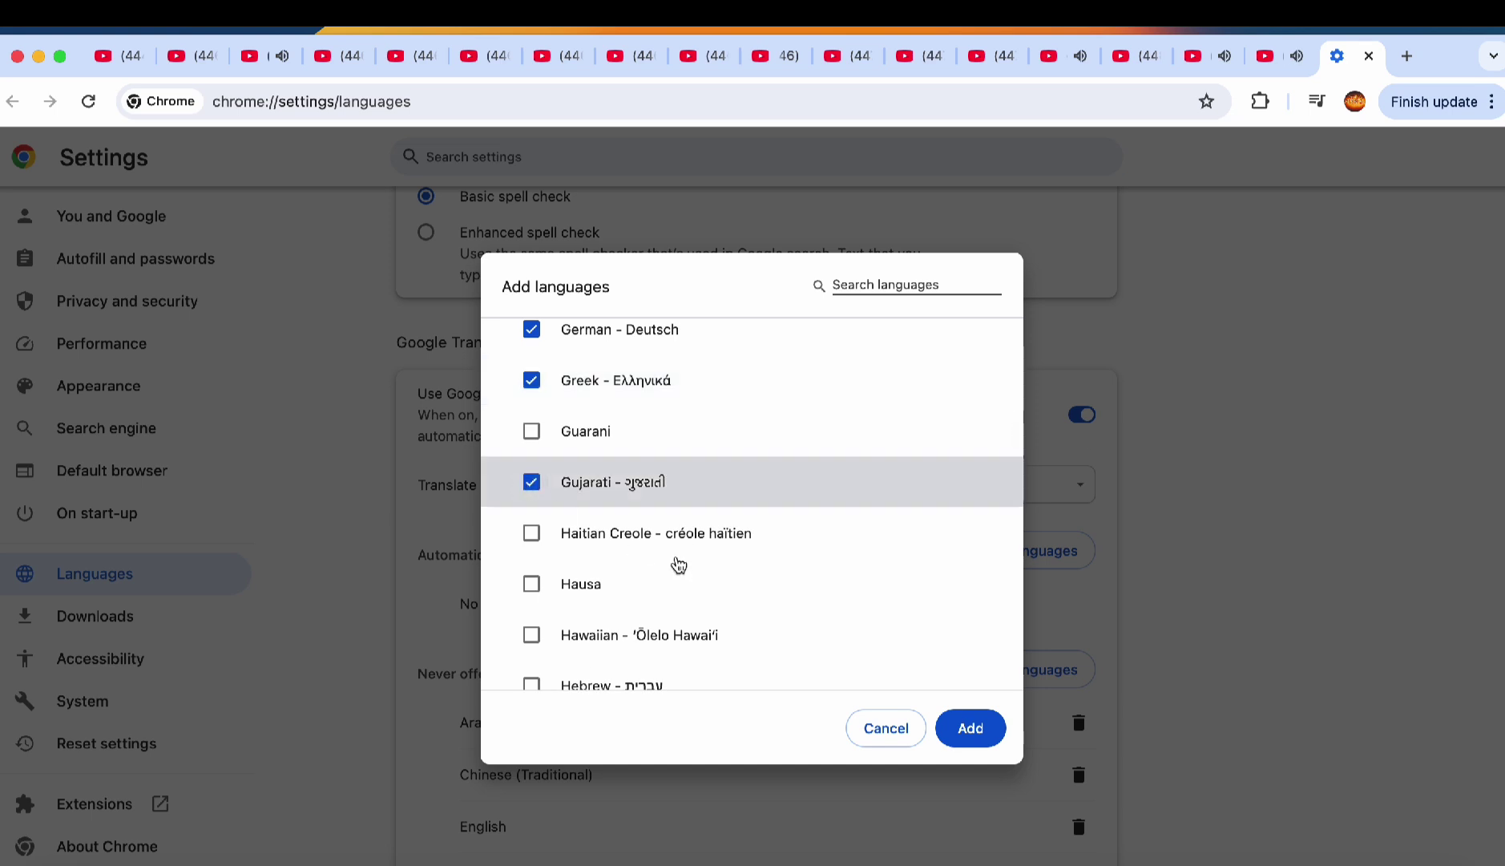
Select four more languages listed between Haitian Creole and Kazakh for automatic translation.
{"action": "scroll", "coordinate": [665, 561], "scroll_direction": "down", "scroll_amount": 5}
{"action": "left_click", "coordinate": [697, 454]}
{"action": "scroll", "coordinate": [702, 507], "scroll_direction": "down", "scroll_amount": 5}
{"action": "left_click", "coordinate": [697, 472]}
{"action": "scroll", "coordinate": [694, 545], "scroll_direction": "down", "scroll_amount": 1}
{"action": "left_click", "coordinate": [618, 500]}
{"action": "left_click", "coordinate": [540, 447]}
{"action": "scroll", "coordinate": [708, 591], "scroll_direction": "down", "scroll_amount": 4}
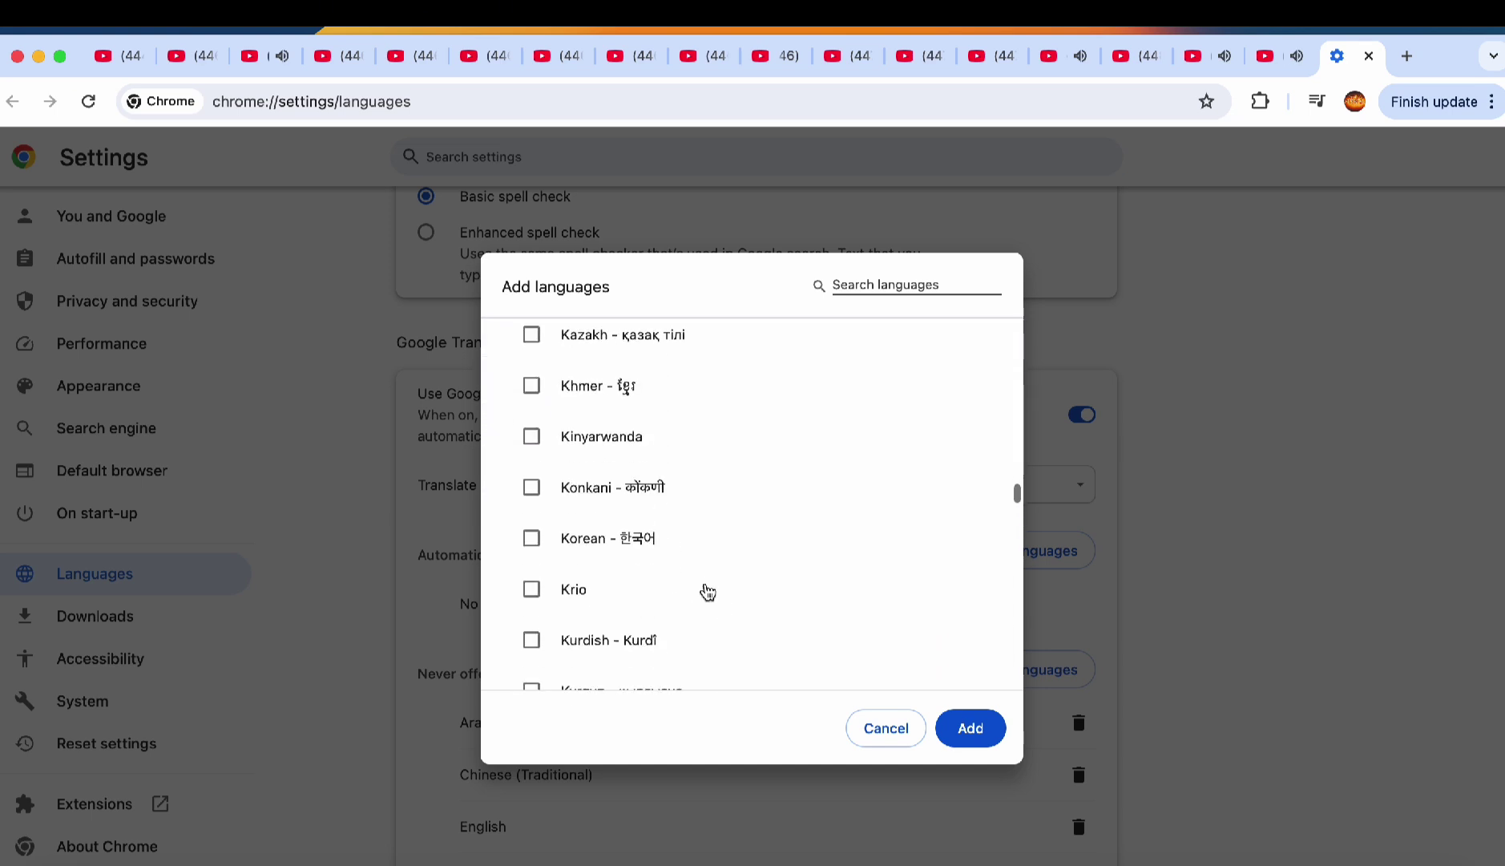
Select Pashto and four languages listed after it for automatic translation.
{"action": "scroll", "coordinate": [707, 591], "scroll_direction": "down", "scroll_amount": 10}
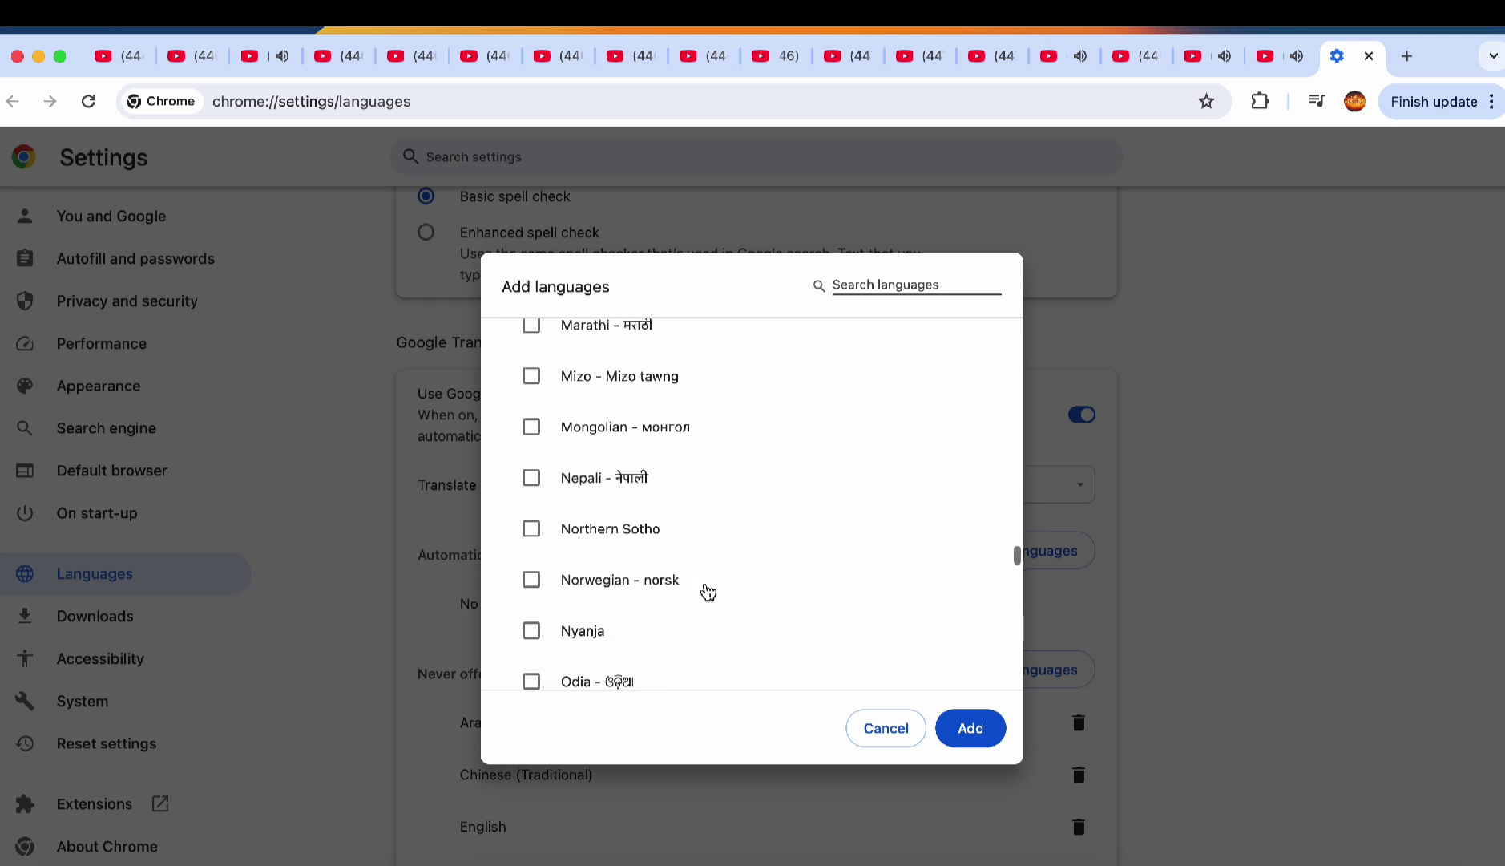
{"action": "left_click", "coordinate": [532, 493]}
{"action": "scroll", "coordinate": [531, 485], "scroll_direction": "down", "scroll_amount": 1}
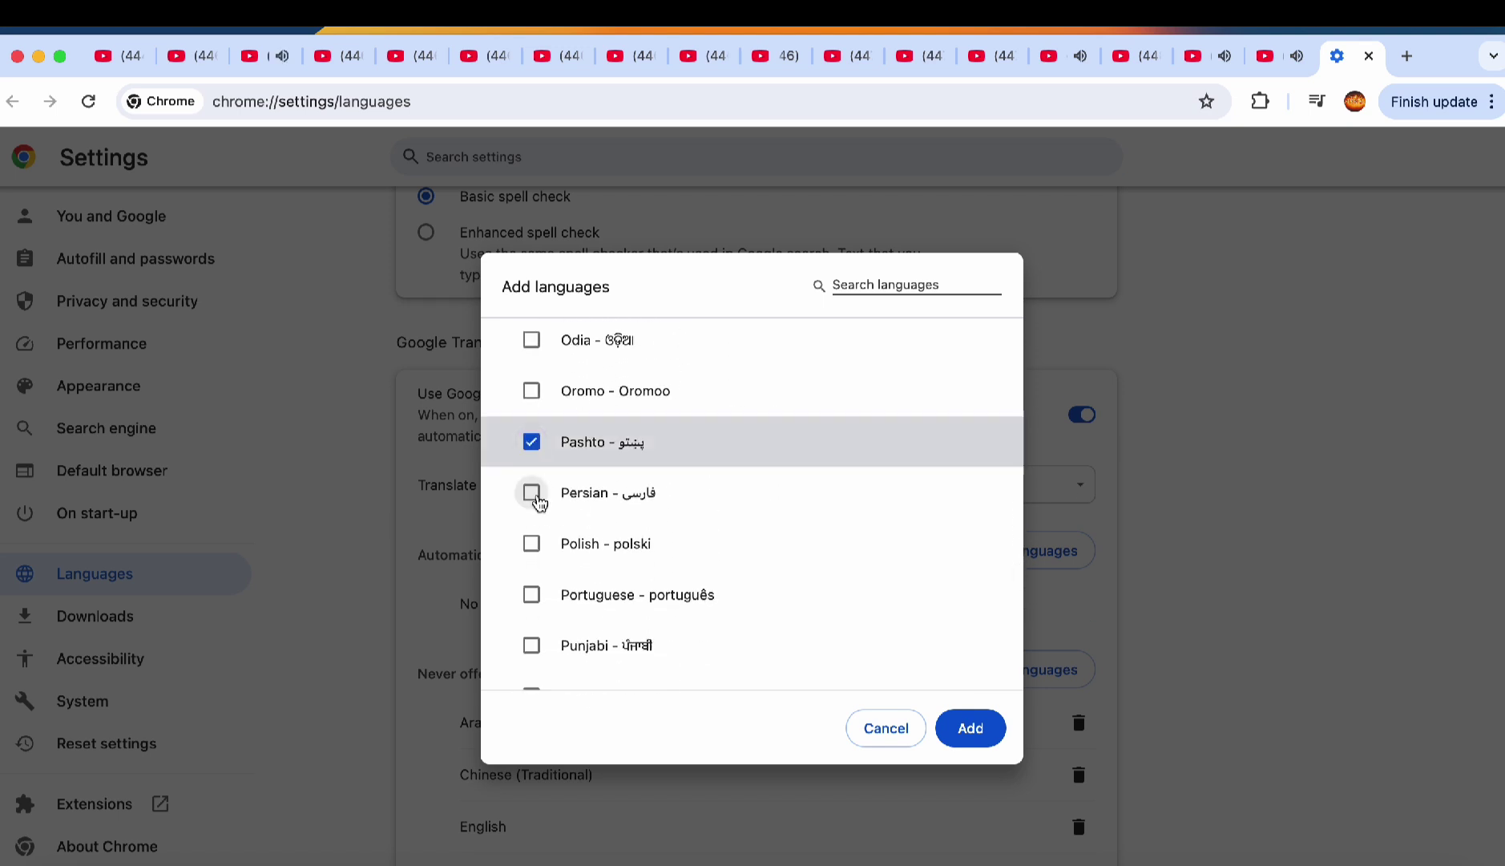
{"action": "scroll", "coordinate": [538, 500], "scroll_direction": "down", "scroll_amount": 1}
{"action": "left_click", "coordinate": [532, 543]}
{"action": "scroll", "coordinate": [535, 545], "scroll_direction": "down", "scroll_amount": 2}
{"action": "left_click", "coordinate": [531, 510]}
{"action": "scroll", "coordinate": [598, 601], "scroll_direction": "down", "scroll_amount": 4}
{"action": "left_click", "coordinate": [532, 474]}
{"action": "scroll", "coordinate": [640, 616], "scroll_direction": "down", "scroll_amount": 1}
{"action": "left_click", "coordinate": [561, 557]}
Select Turkish and three languages listed before it for automatic translation.
{"action": "scroll", "coordinate": [658, 581], "scroll_direction": "down", "scroll_amount": 8}
{"action": "scroll", "coordinate": [666, 615], "scroll_direction": "down", "scroll_amount": 5}
{"action": "left_click", "coordinate": [532, 444]}
{"action": "left_click", "coordinate": [531, 546]}
{"action": "scroll", "coordinate": [532, 548], "scroll_direction": "down", "scroll_amount": 1}
{"action": "left_click", "coordinate": [532, 539]}
{"action": "scroll", "coordinate": [562, 549], "scroll_direction": "down", "scroll_amount": 3}
{"action": "left_click", "coordinate": [532, 525]}
{"action": "scroll", "coordinate": [589, 561], "scroll_direction": "down", "scroll_amount": 2}
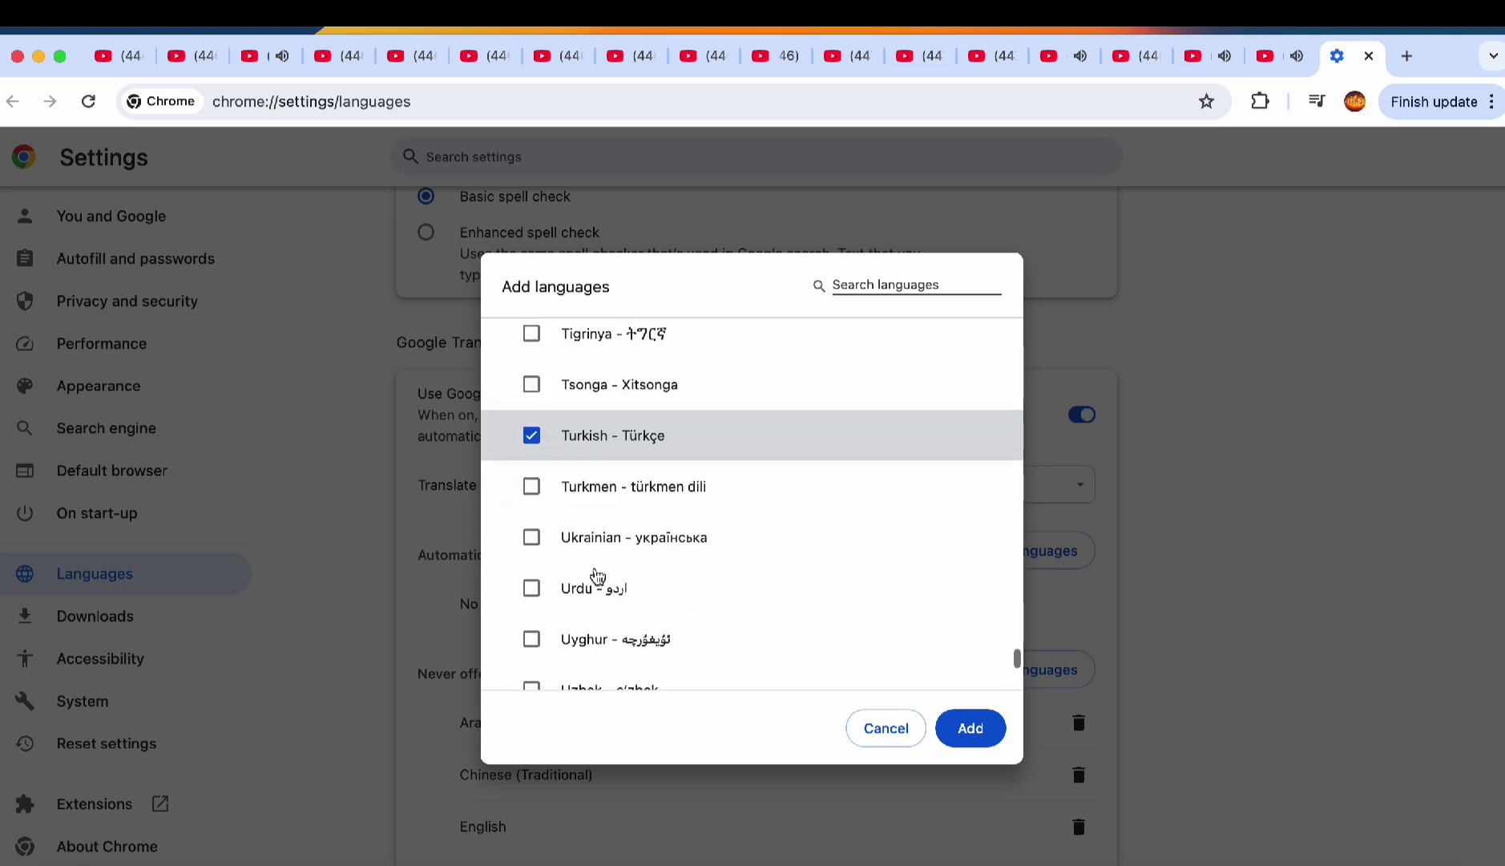
Select Urdu and Welsh and add all the selected languages to the automatic translation list.
{"action": "left_click", "coordinate": [530, 589]}
{"action": "scroll", "coordinate": [618, 605], "scroll_direction": "down", "scroll_amount": 6}
{"action": "scroll", "coordinate": [682, 547], "scroll_direction": "down", "scroll_amount": 4}
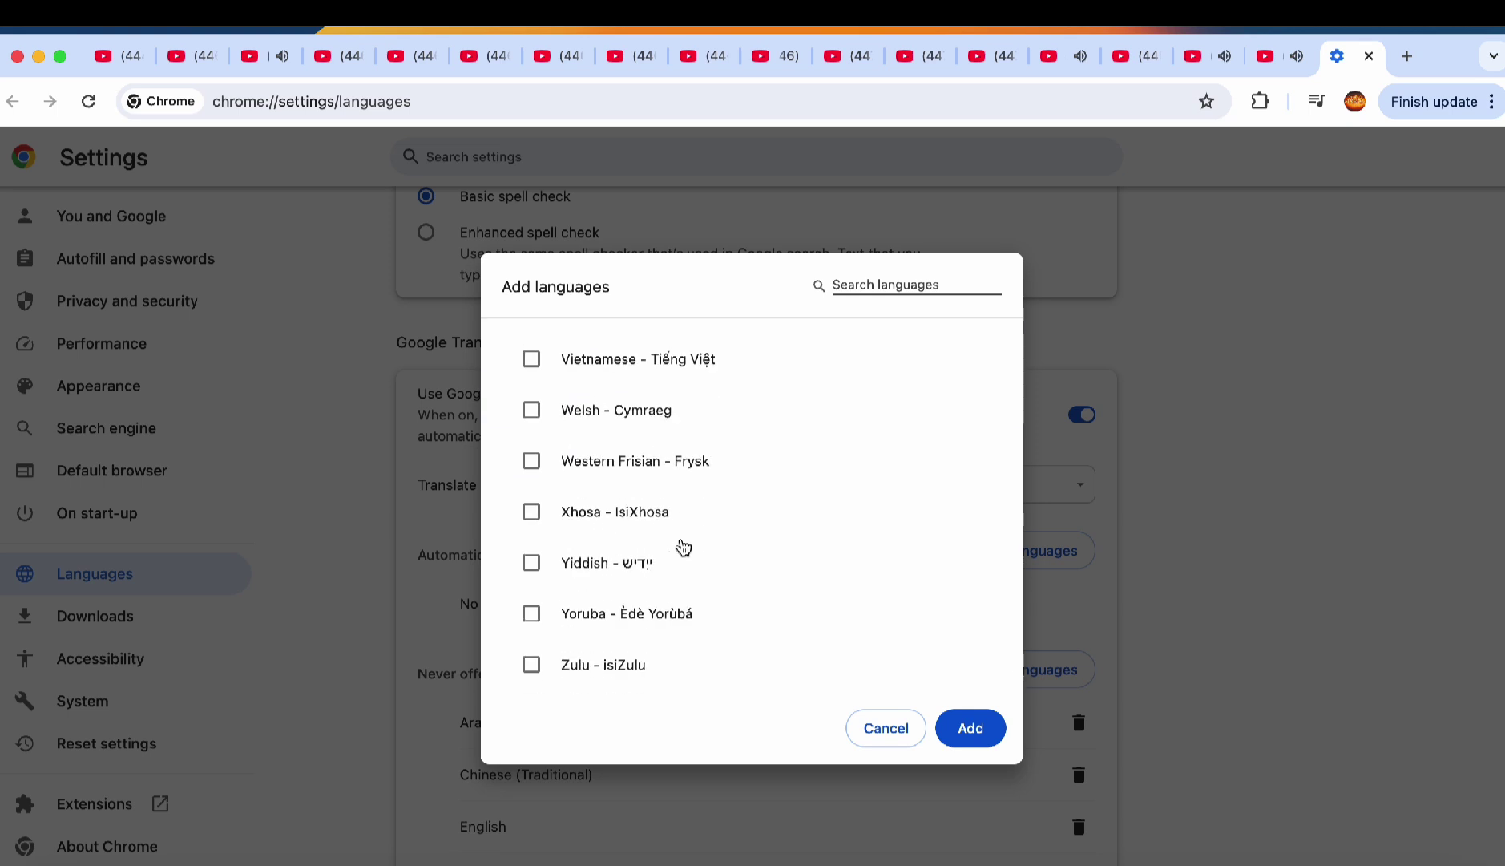
{"action": "left_click", "coordinate": [531, 409]}
{"action": "left_click", "coordinate": [970, 728]}
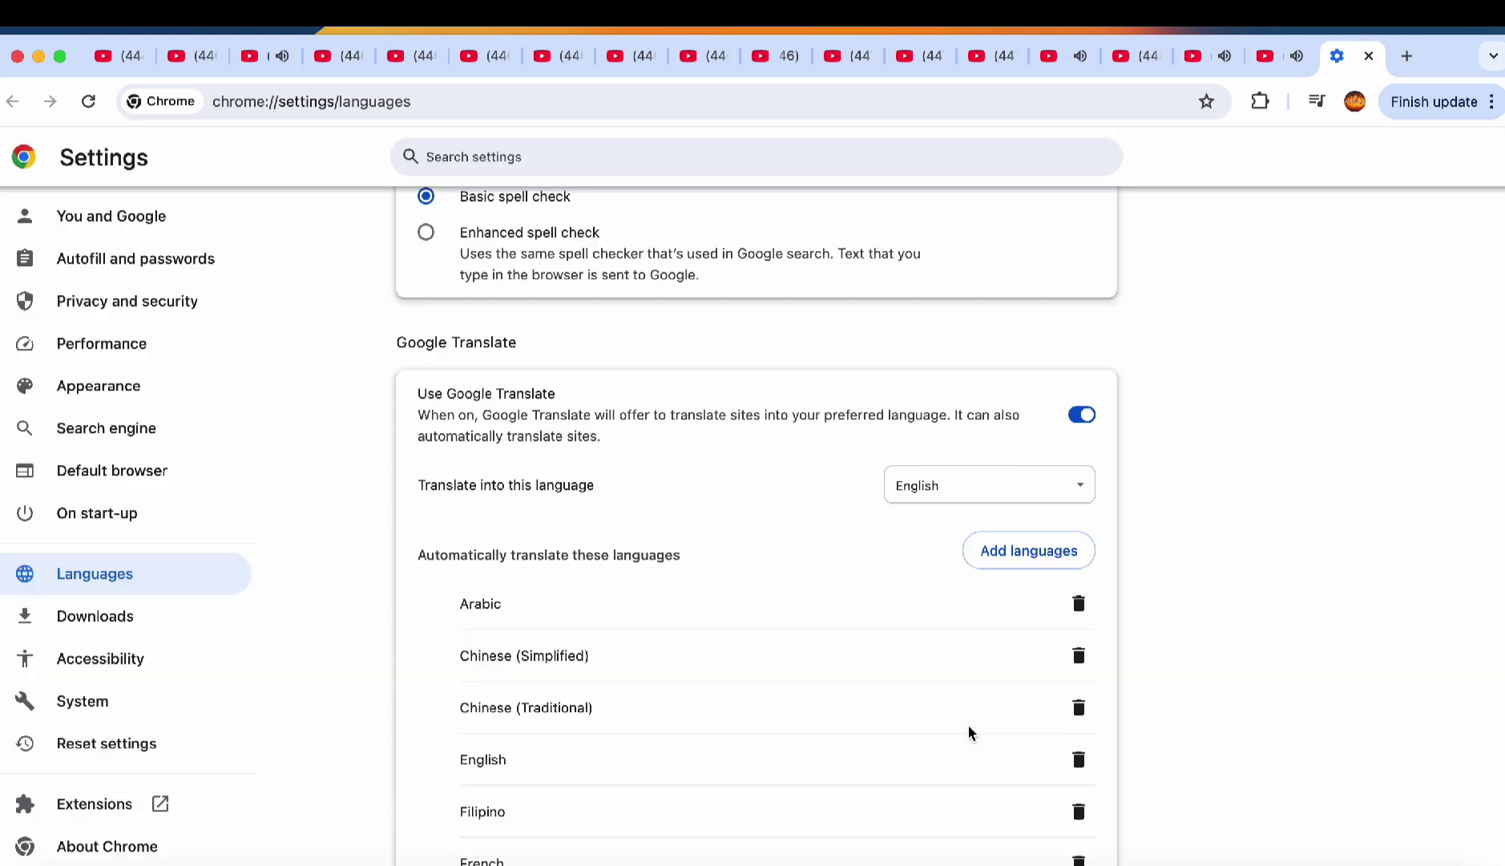
Review the Google Translate settings and choose English as the language to translate into.
{"action": "scroll", "coordinate": [882, 666], "scroll_direction": "up", "scroll_amount": 4}
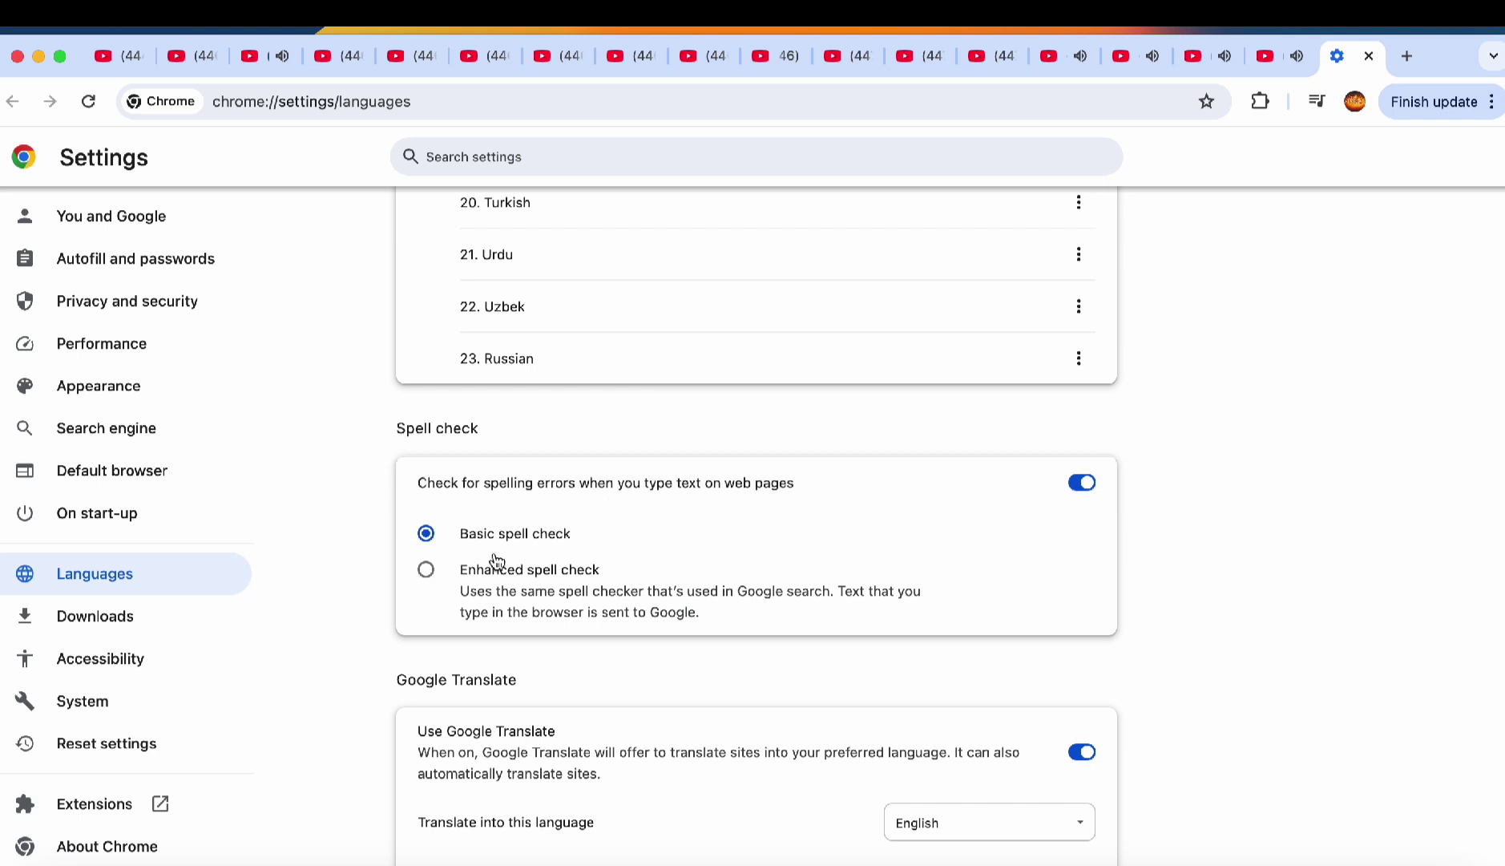
{"action": "scroll", "coordinate": [607, 584], "scroll_direction": "down", "scroll_amount": 1}
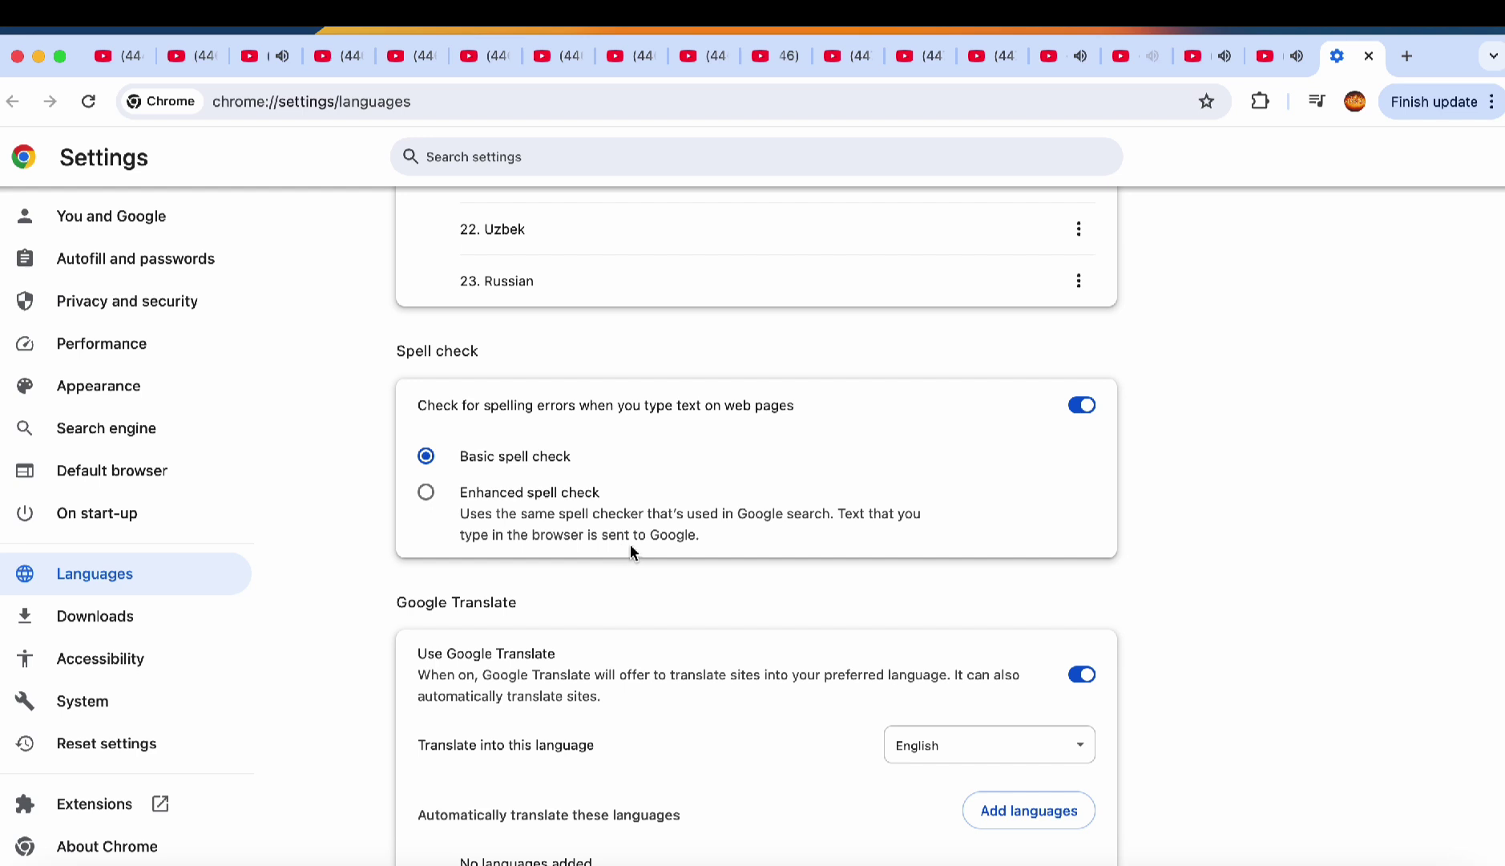
{"action": "scroll", "coordinate": [649, 552], "scroll_direction": "down", "scroll_amount": 5}
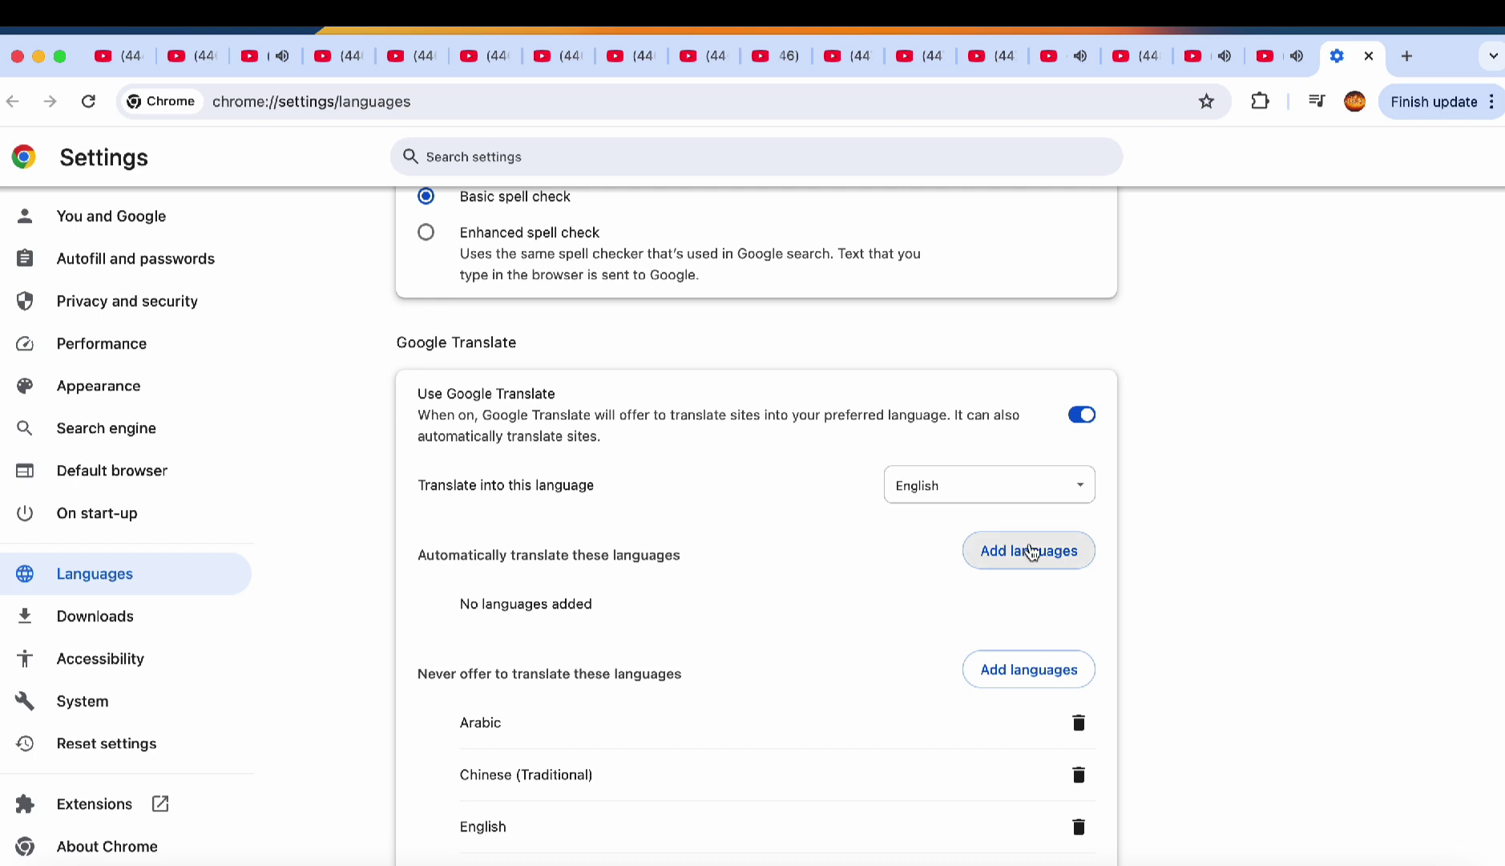
{"action": "left_click", "coordinate": [1083, 490]}
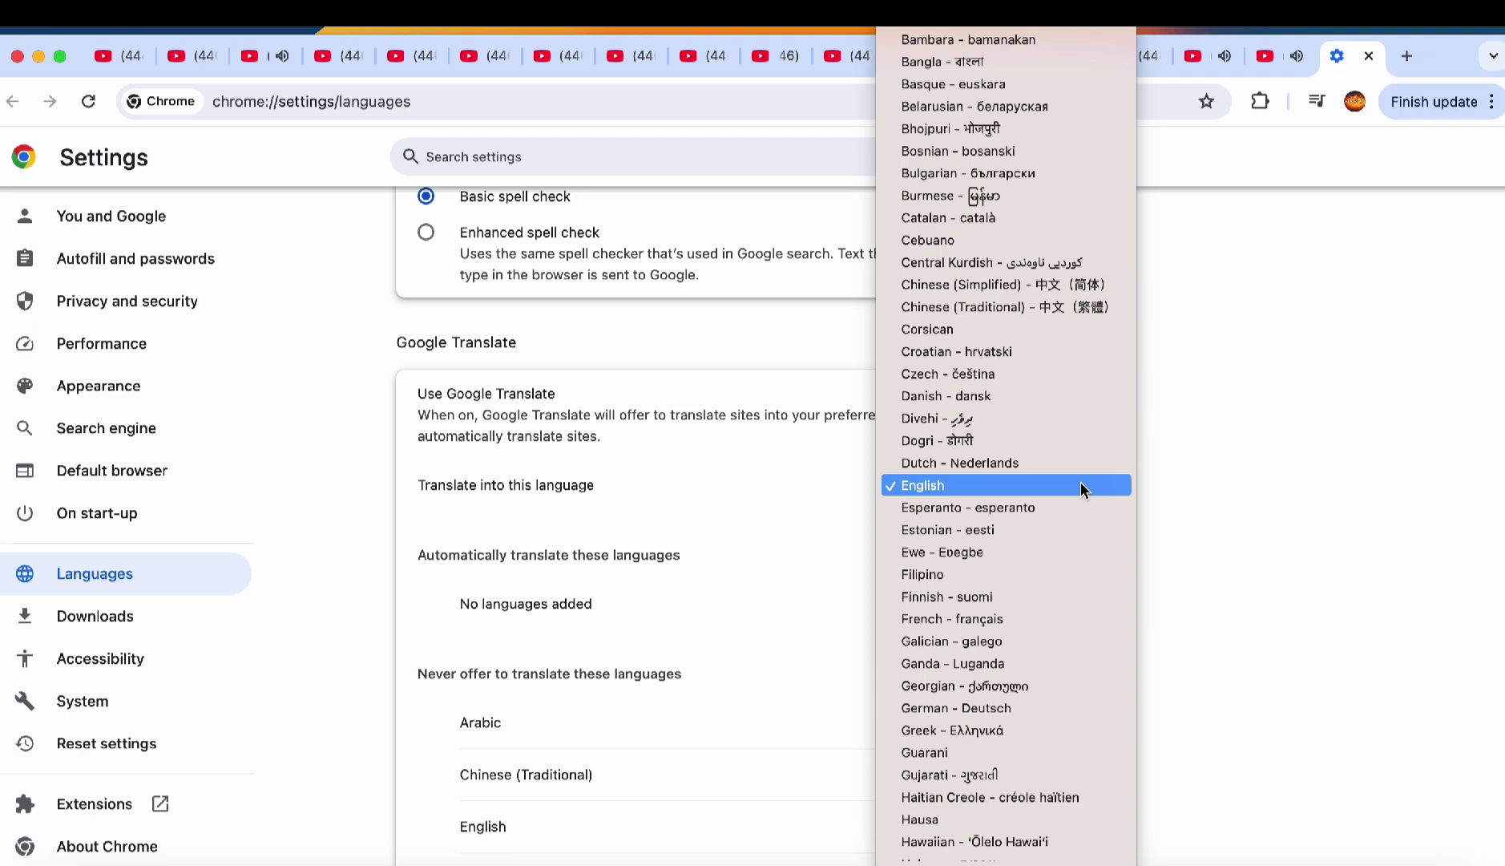
{"action": "scroll", "coordinate": [1081, 484], "scroll_direction": "down", "scroll_amount": 20}
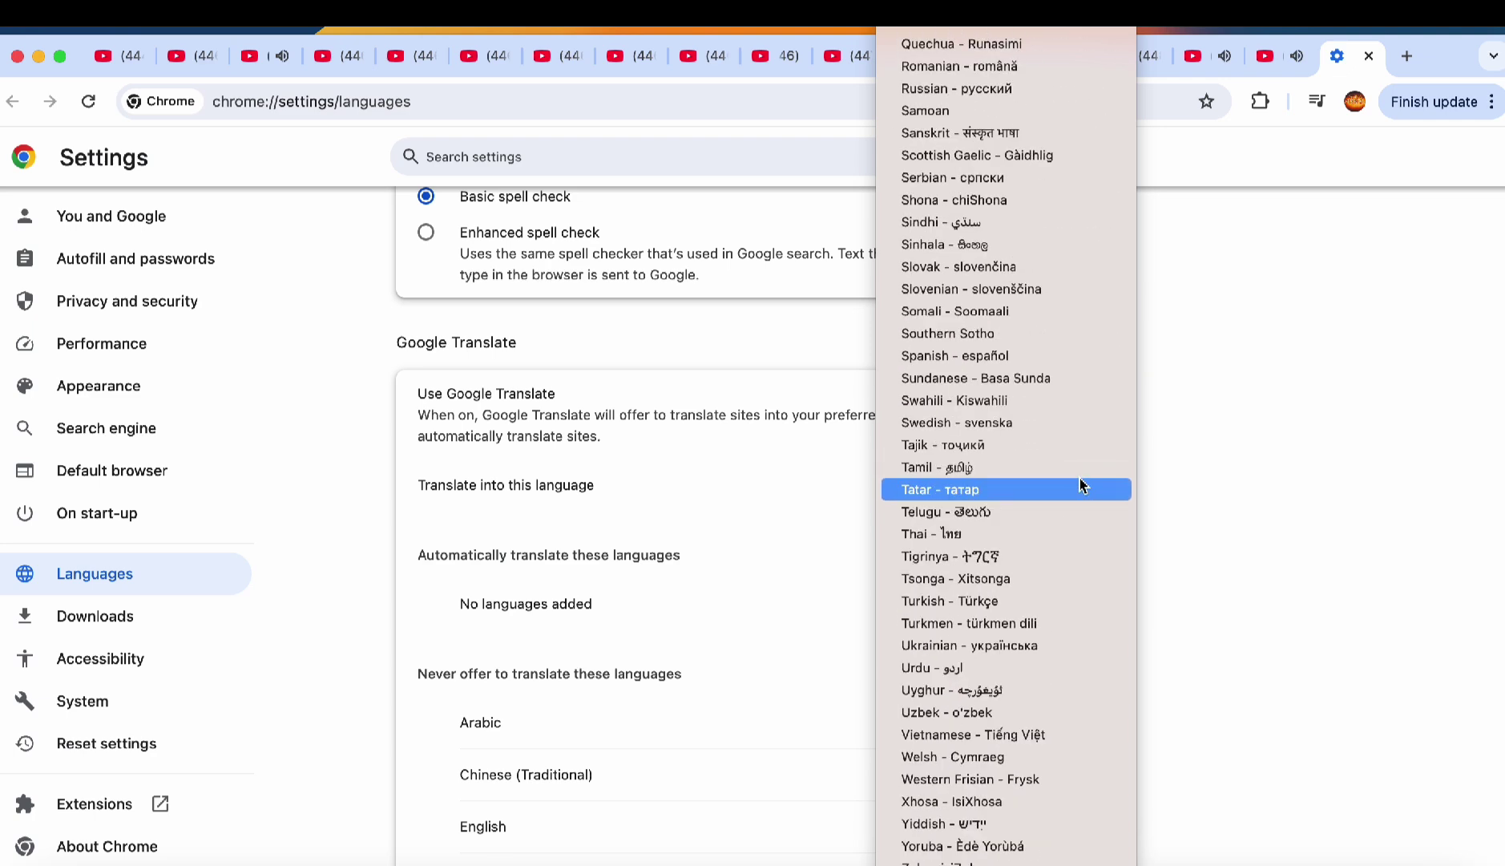
{"action": "scroll", "coordinate": [1080, 484], "scroll_direction": "up", "scroll_amount": 20}
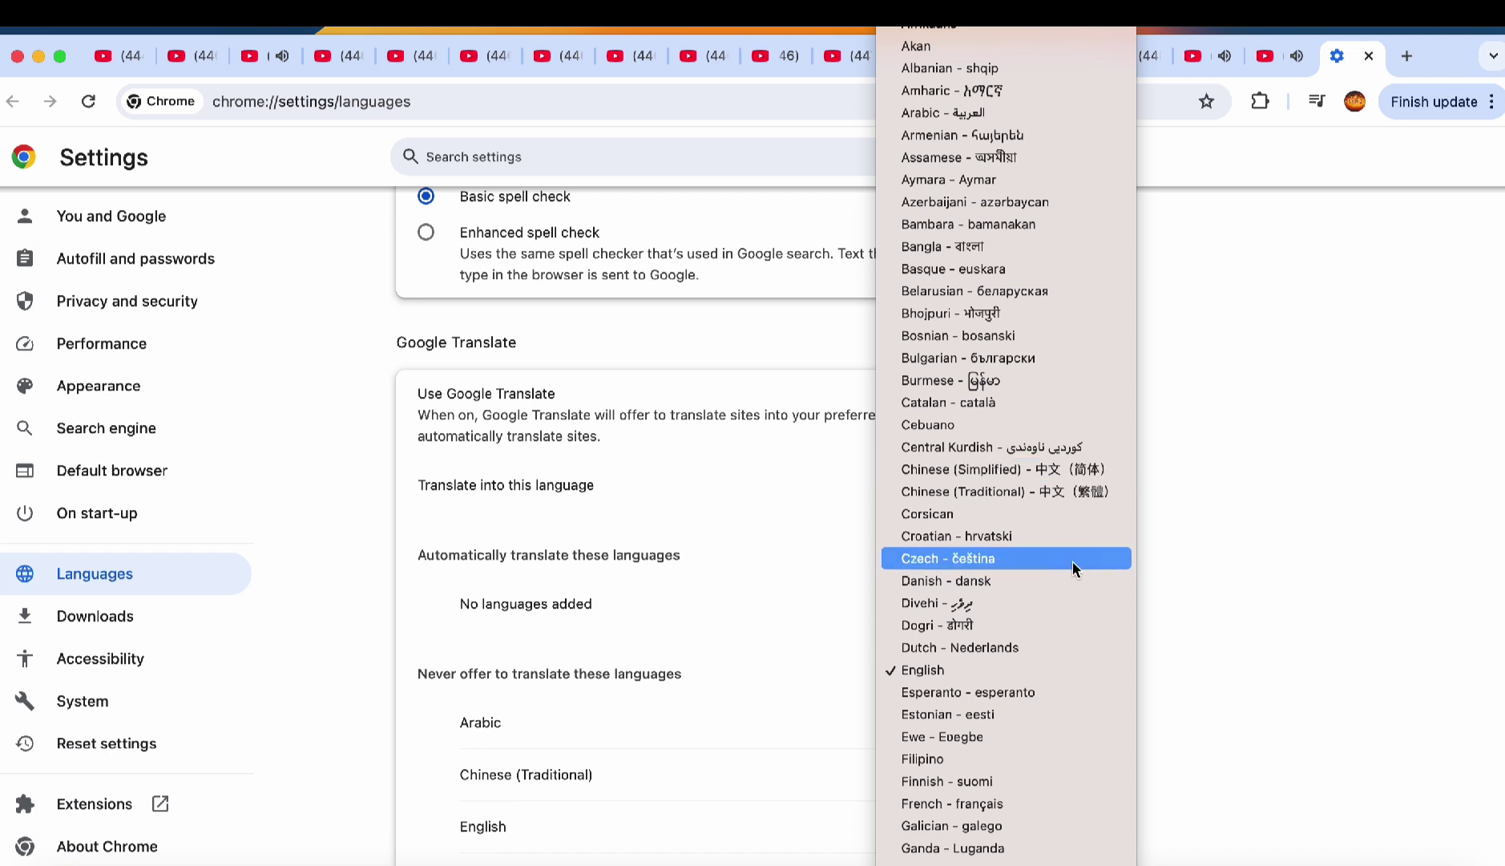
{"action": "left_click", "coordinate": [993, 678]}
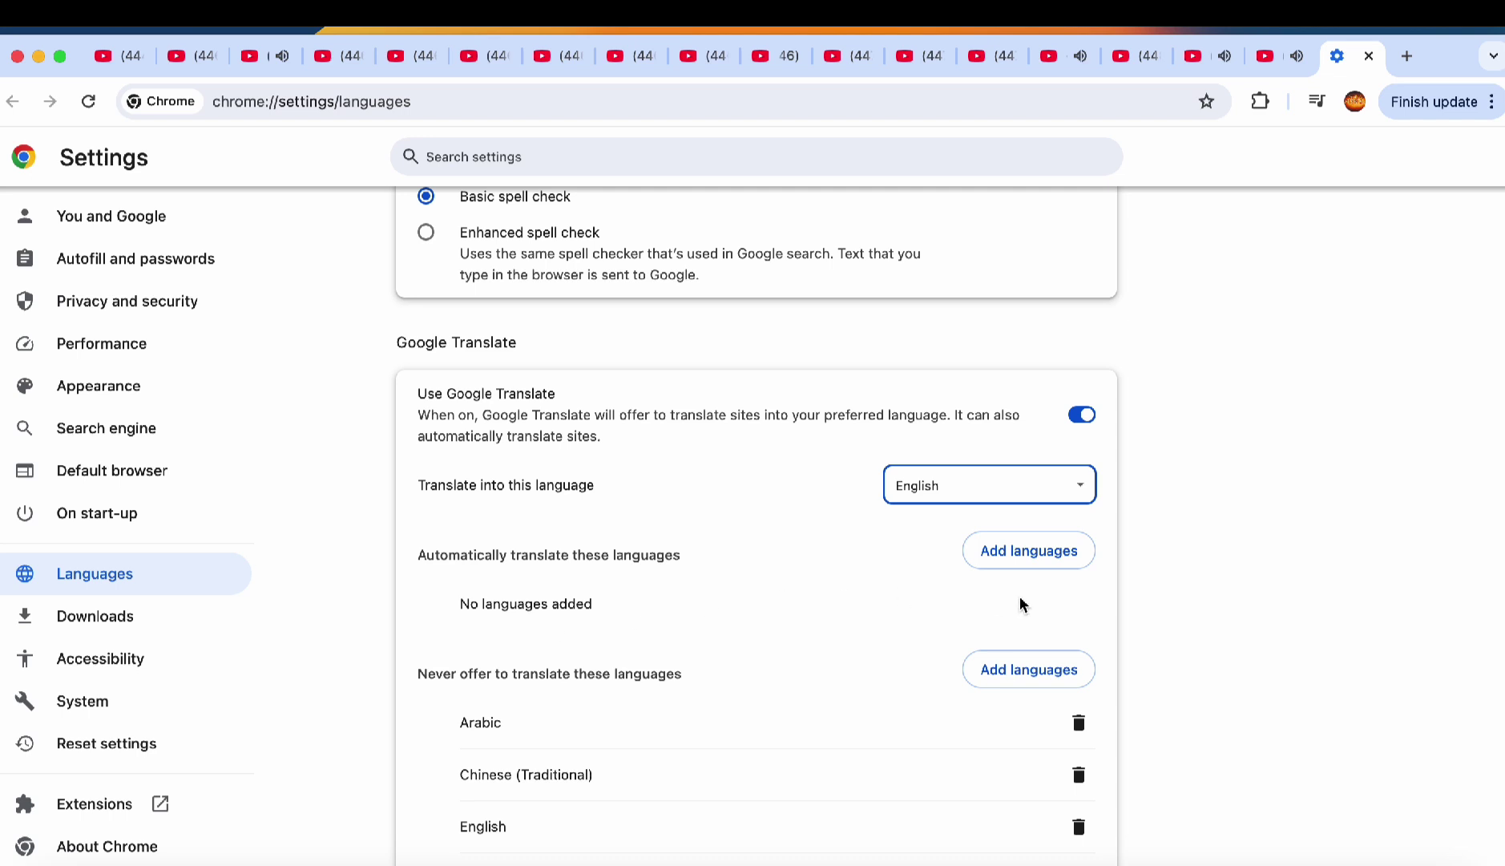
Add Arabic to the list of automatically translated languages.
{"action": "left_click", "coordinate": [1028, 554]}
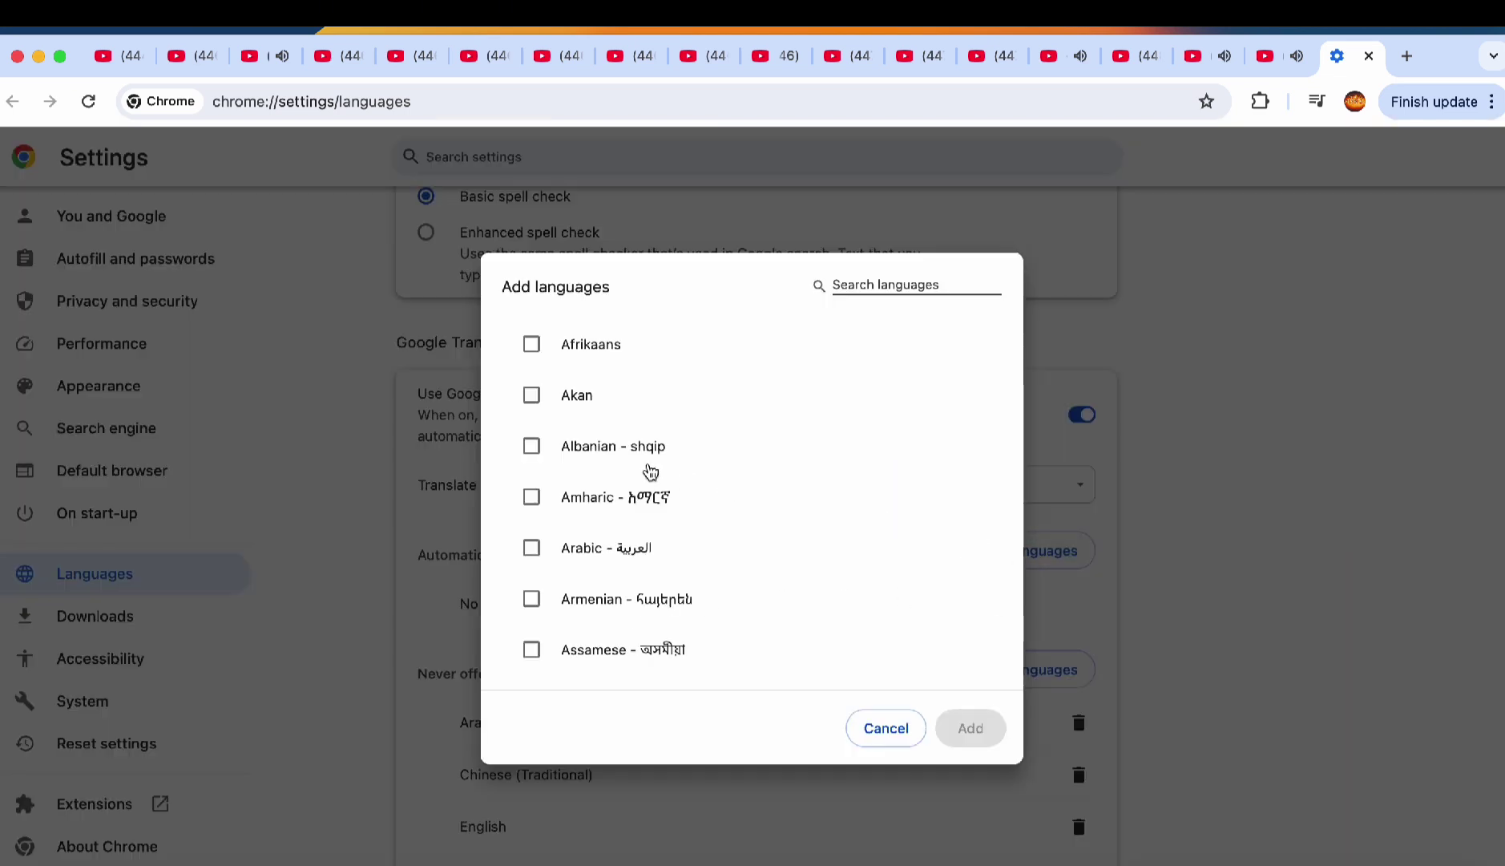
{"action": "left_click", "coordinate": [531, 548]}
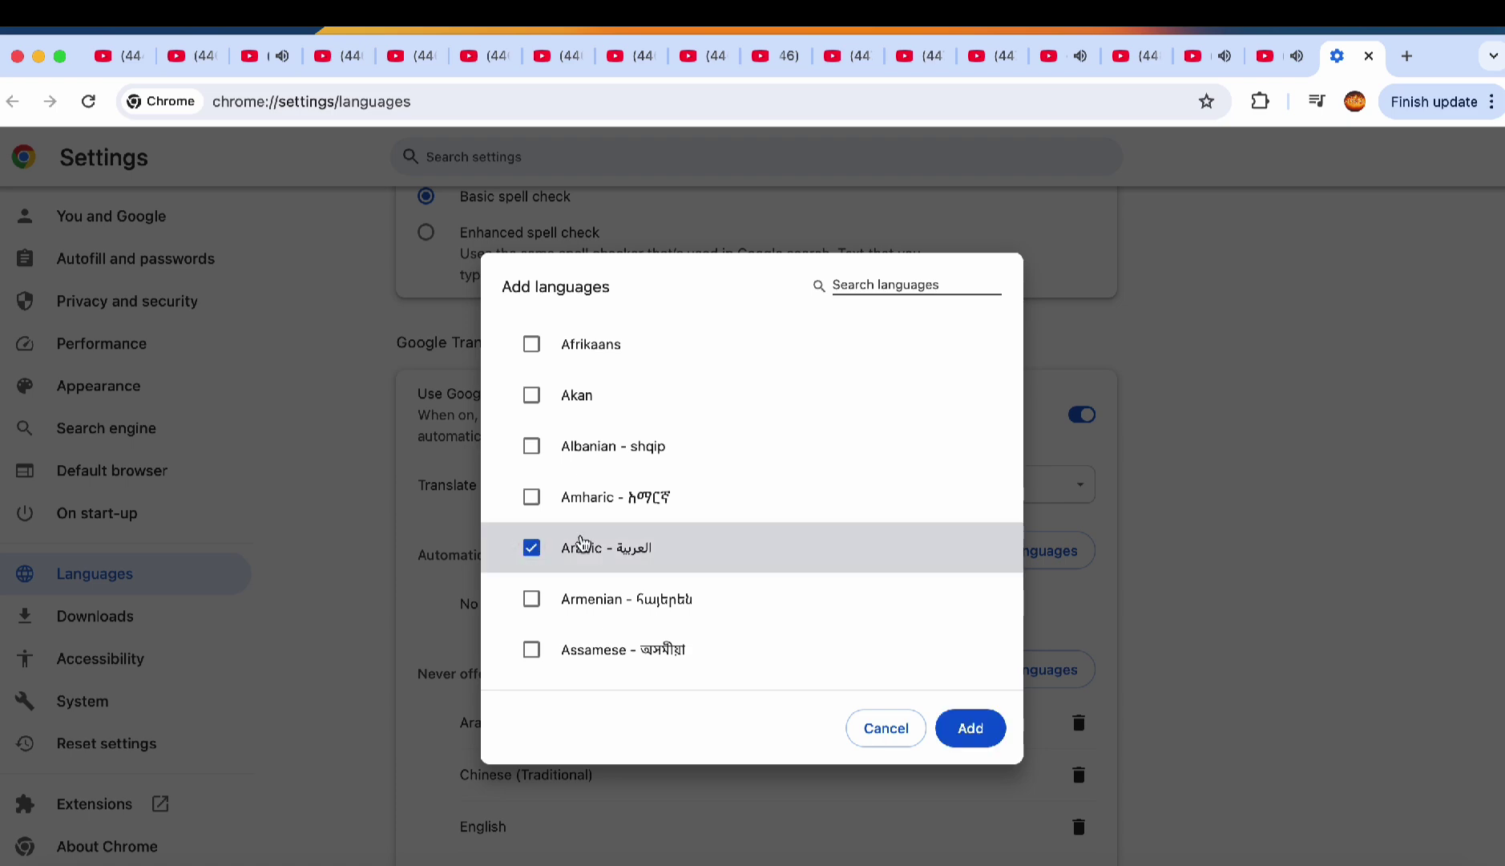
{"action": "left_click", "coordinate": [970, 728]}
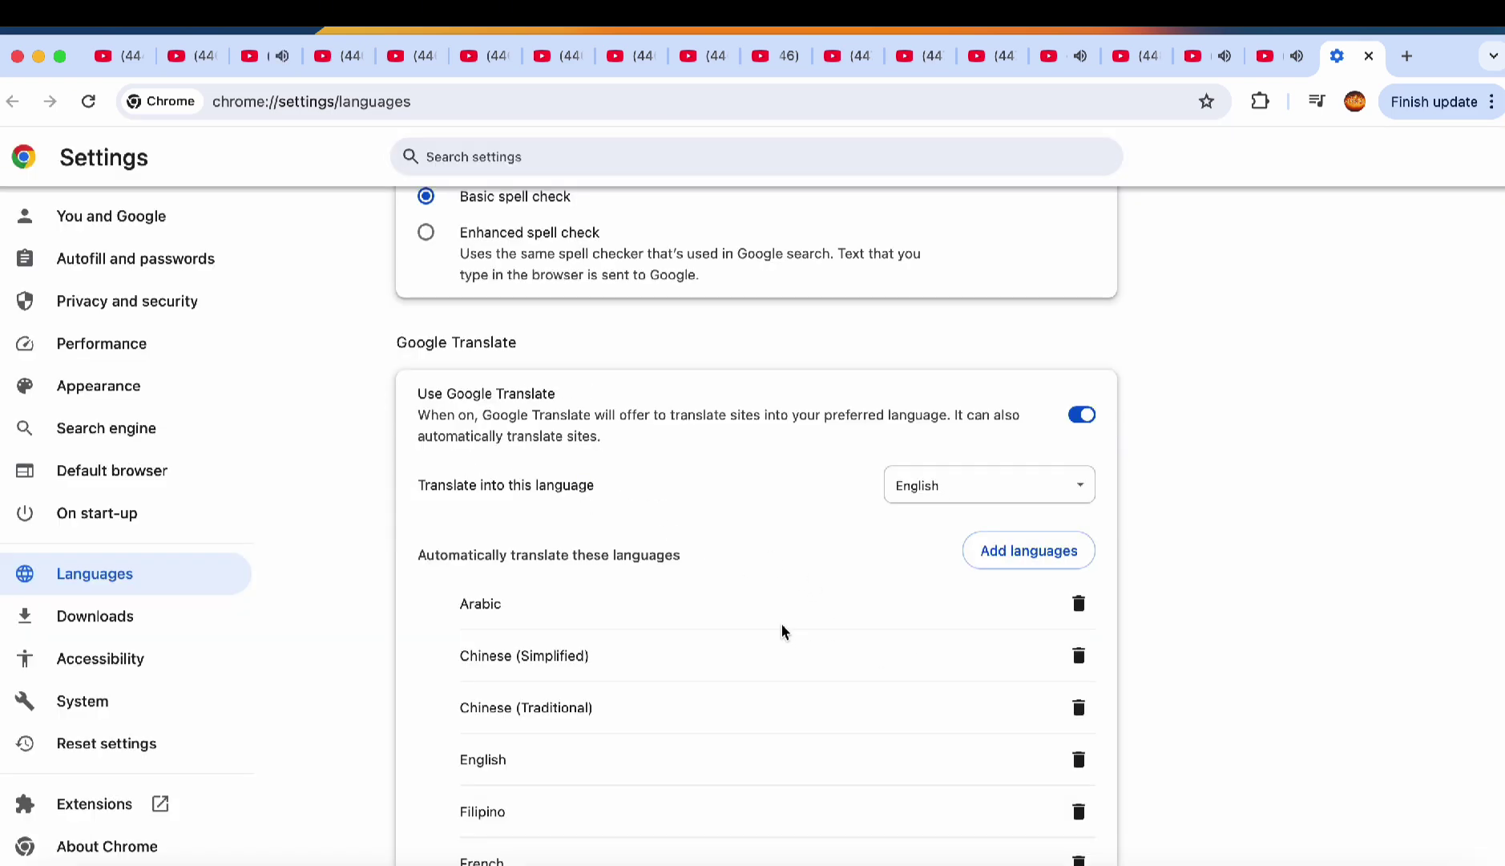
Remove Nepali from the list of languages that are never offered for translation.
{"action": "scroll", "coordinate": [782, 631], "scroll_direction": "down", "scroll_amount": 1}
{"action": "scroll", "coordinate": [782, 632], "scroll_direction": "up", "scroll_amount": 2}
{"action": "scroll", "coordinate": [782, 632], "scroll_direction": "down", "scroll_amount": 4}
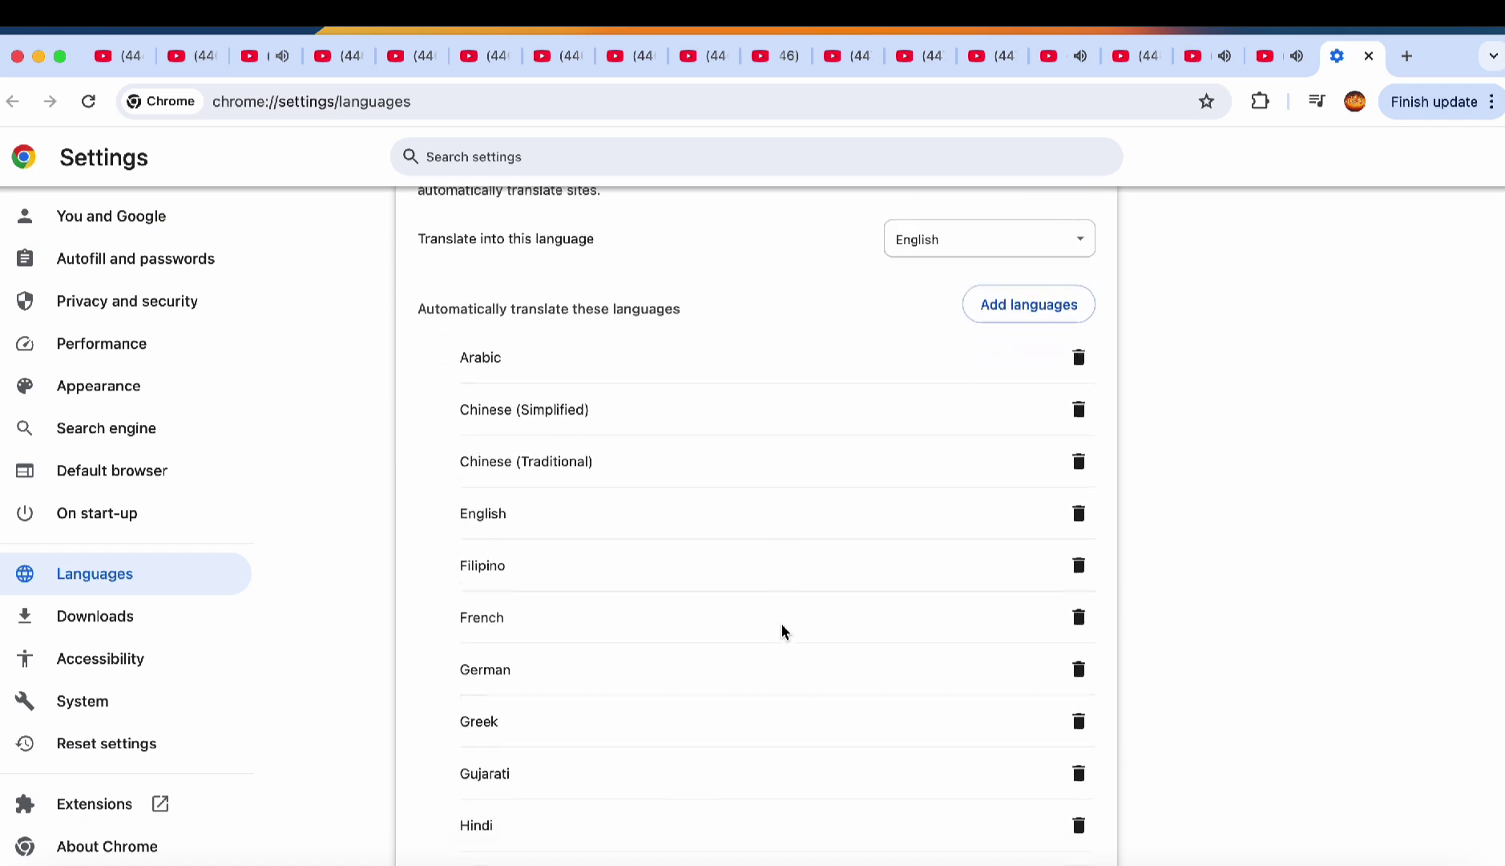
{"action": "scroll", "coordinate": [783, 632], "scroll_direction": "down", "scroll_amount": 1}
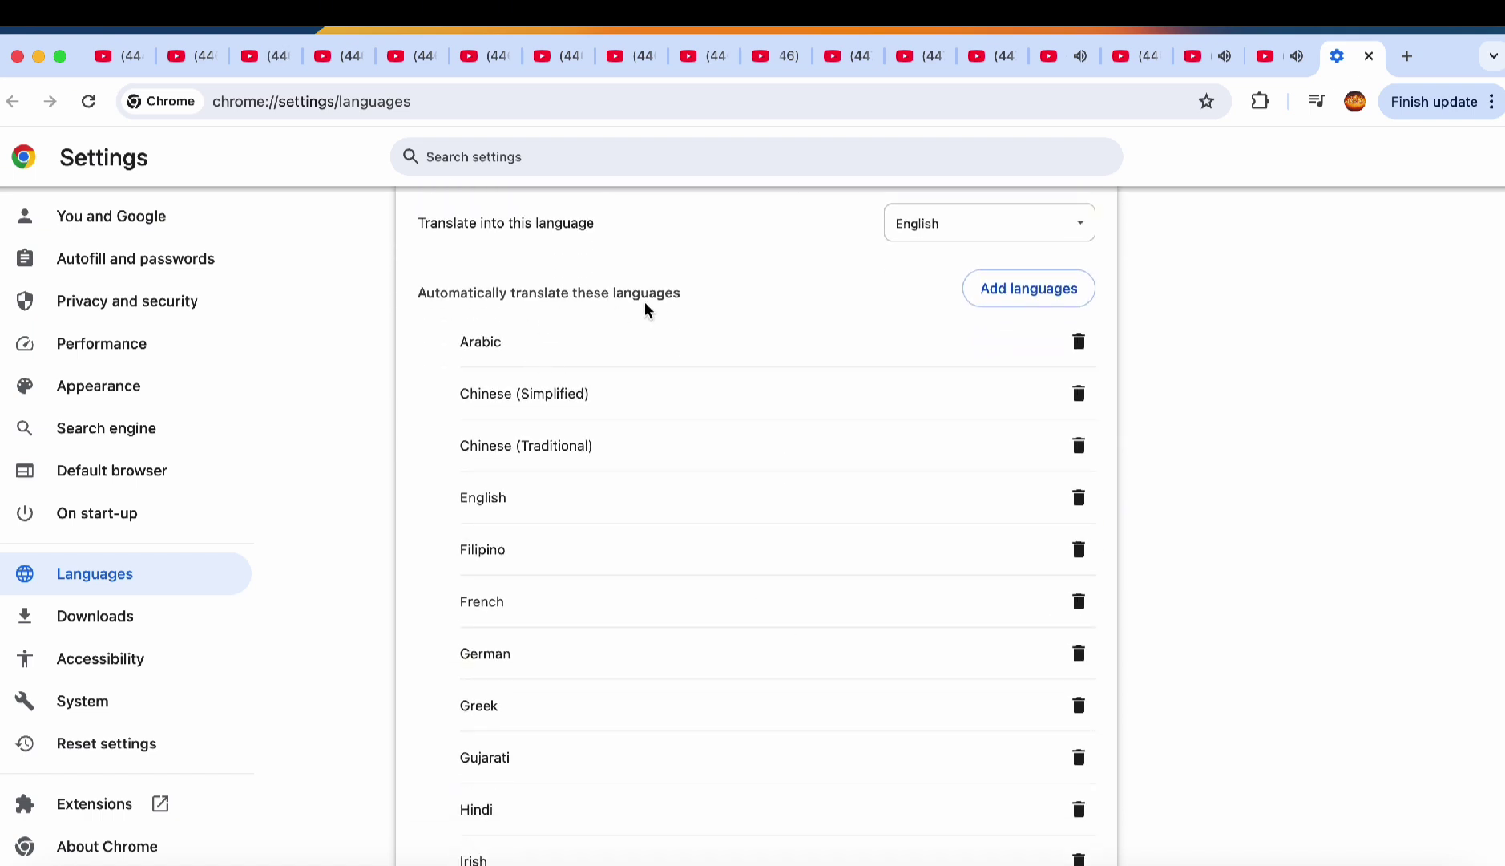
{"action": "scroll", "coordinate": [638, 675], "scroll_direction": "down", "scroll_amount": 10}
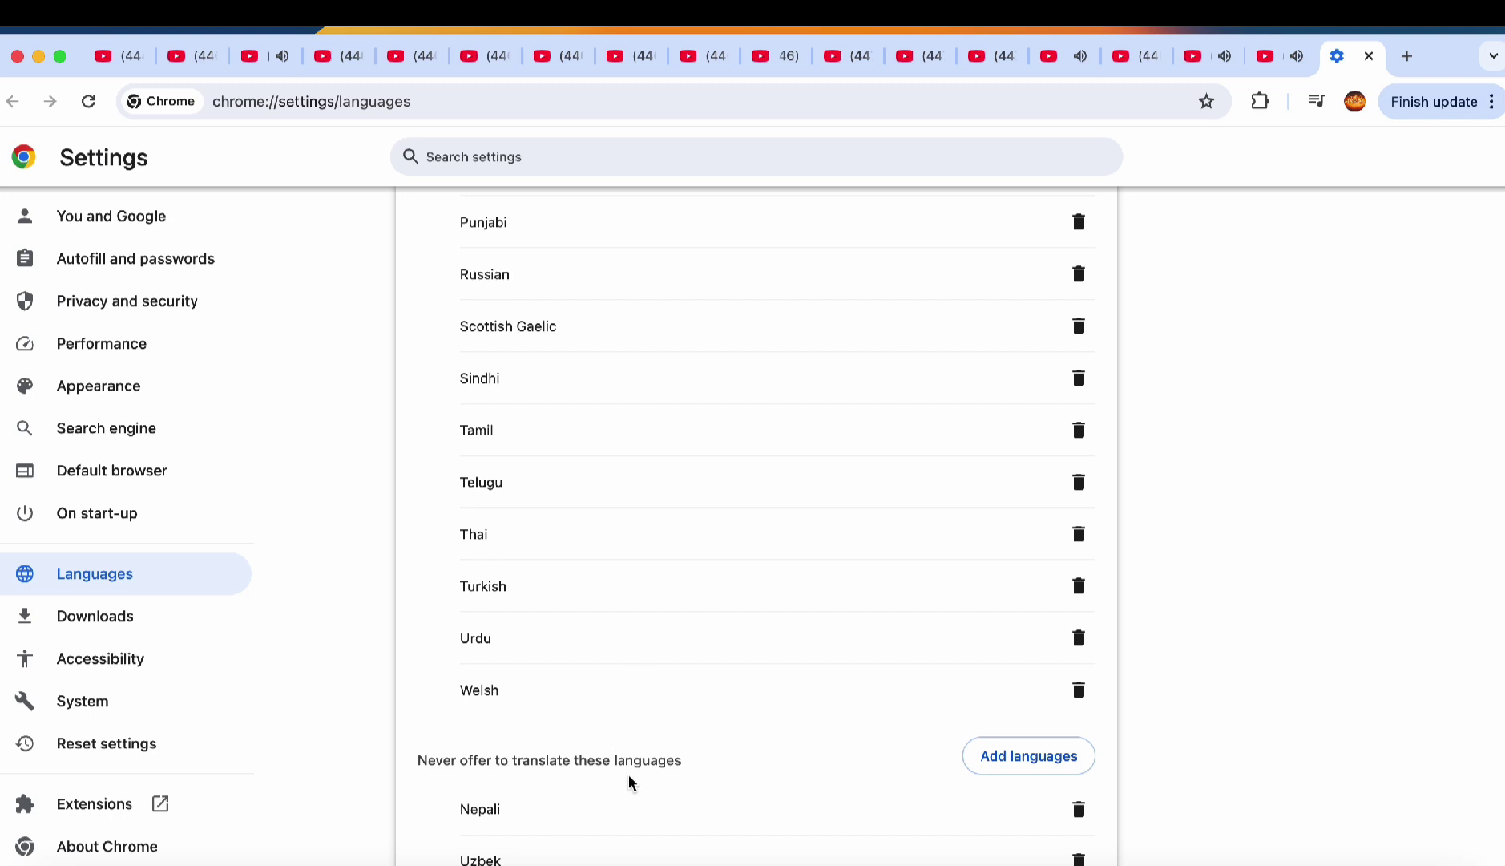
{"action": "left_click", "coordinate": [1078, 810]}
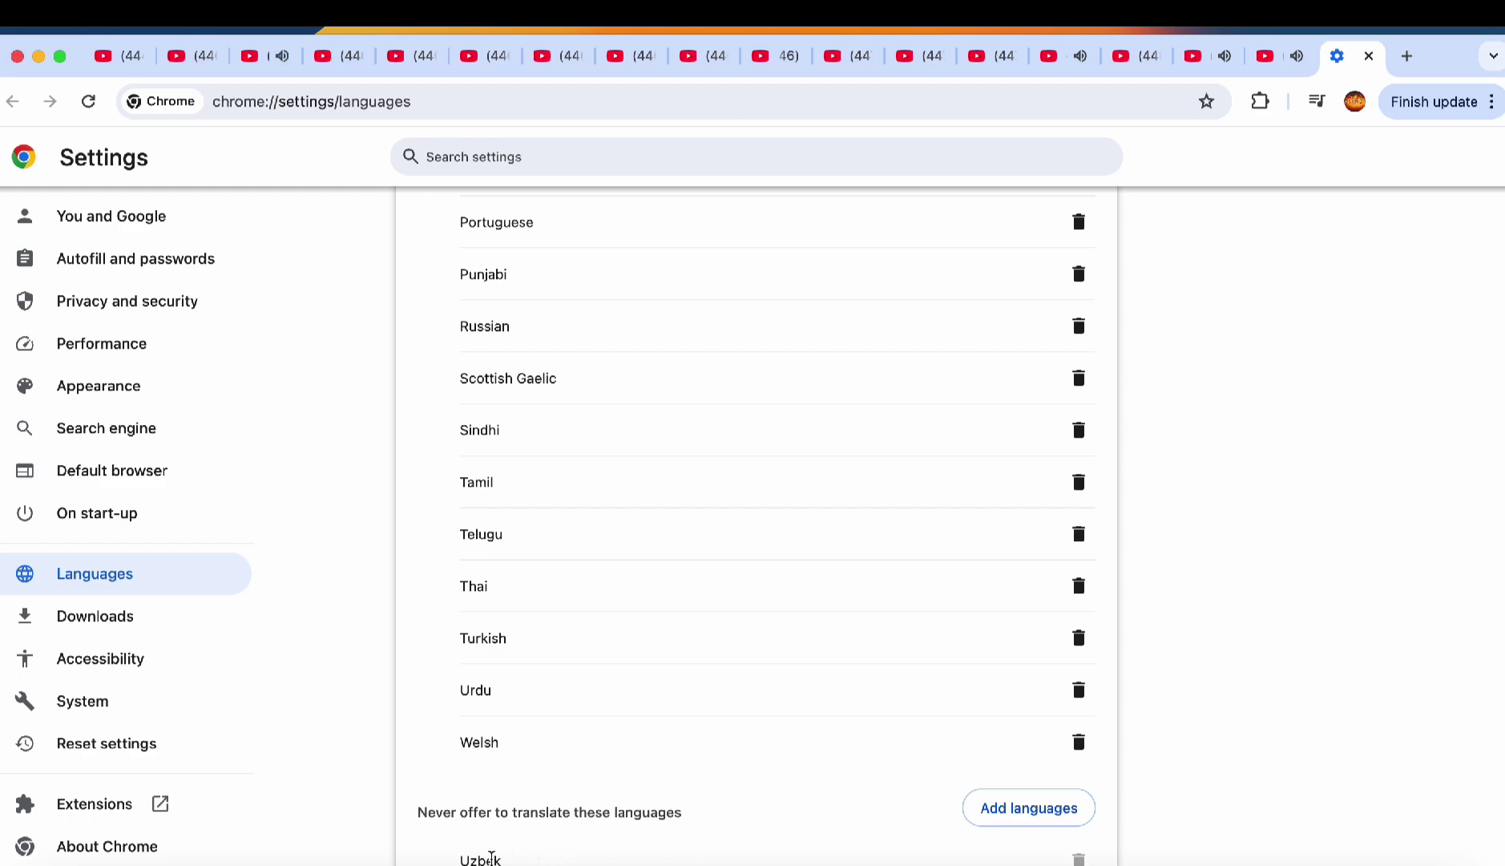
Review the preferred languages list and close the language settings page to return to YouTube.
{"action": "scroll", "coordinate": [770, 719], "scroll_direction": "up", "scroll_amount": 20}
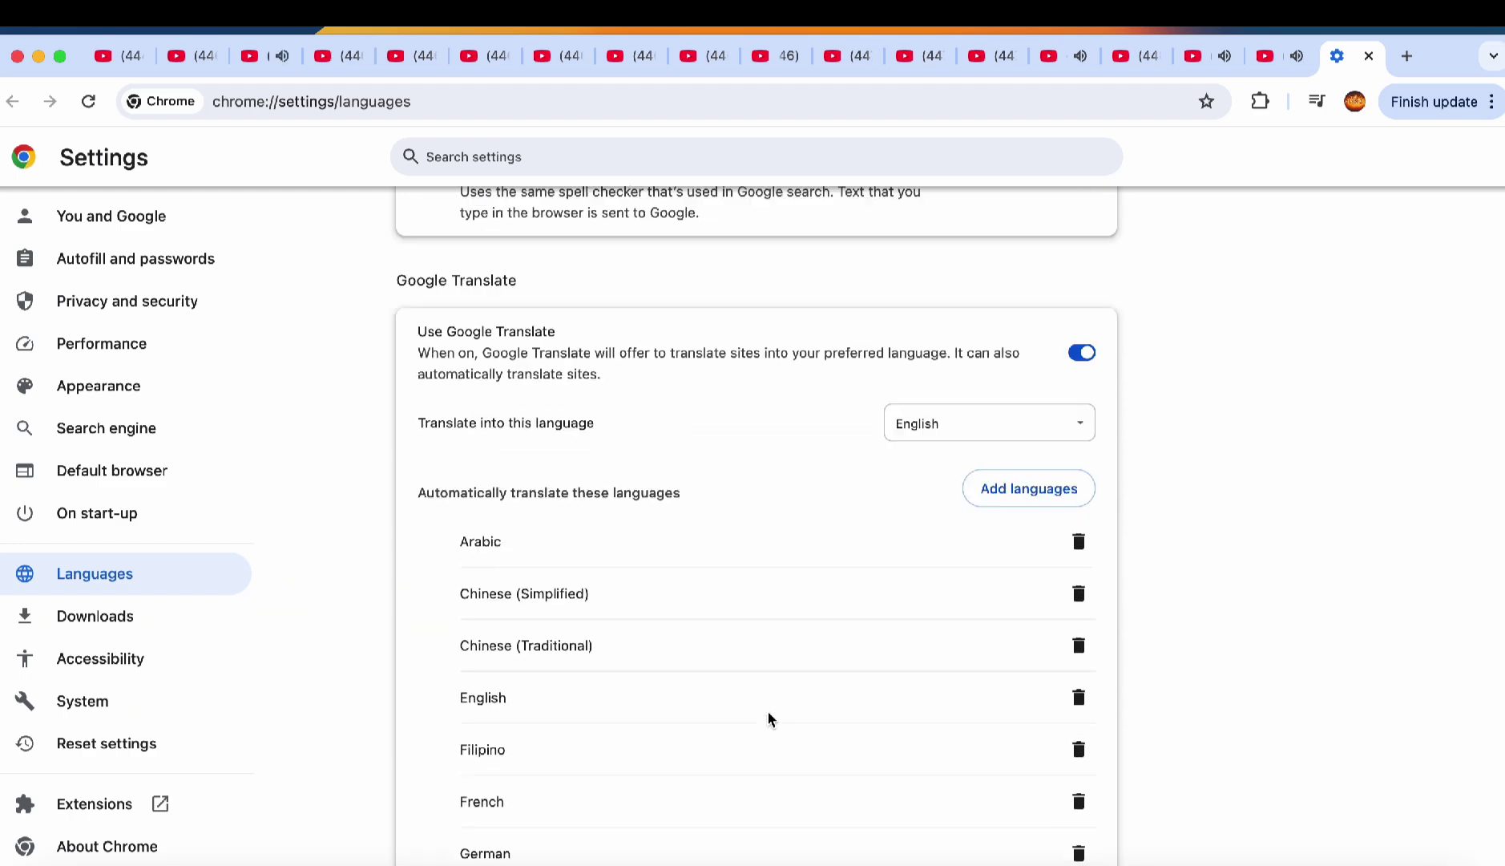
{"action": "scroll", "coordinate": [769, 719], "scroll_direction": "up", "scroll_amount": 10}
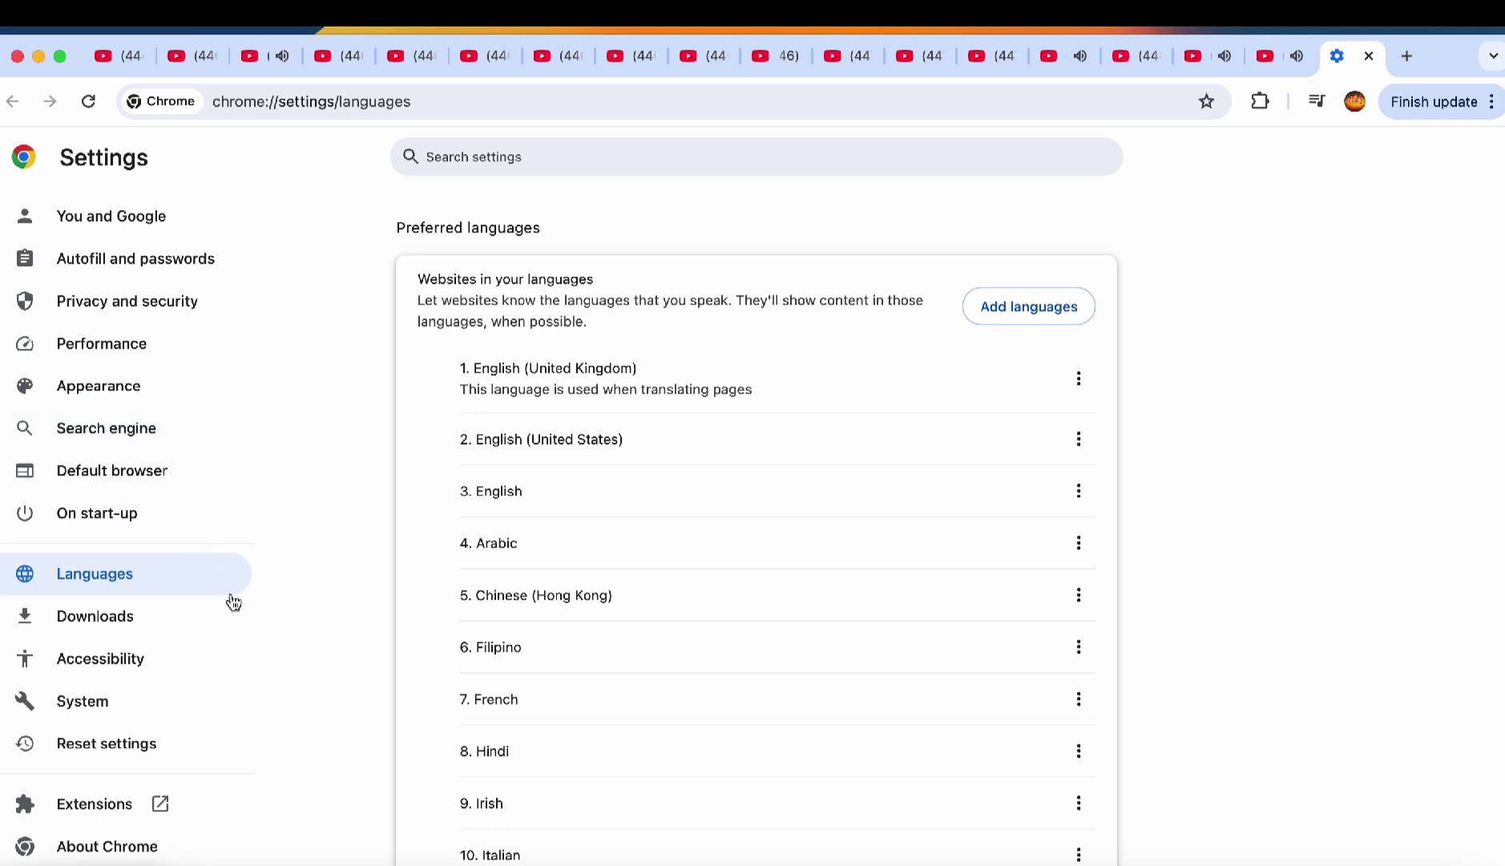
{"action": "scroll", "coordinate": [230, 600], "scroll_direction": "down", "scroll_amount": 2}
{"action": "scroll", "coordinate": [155, 664], "scroll_direction": "down", "scroll_amount": 1}
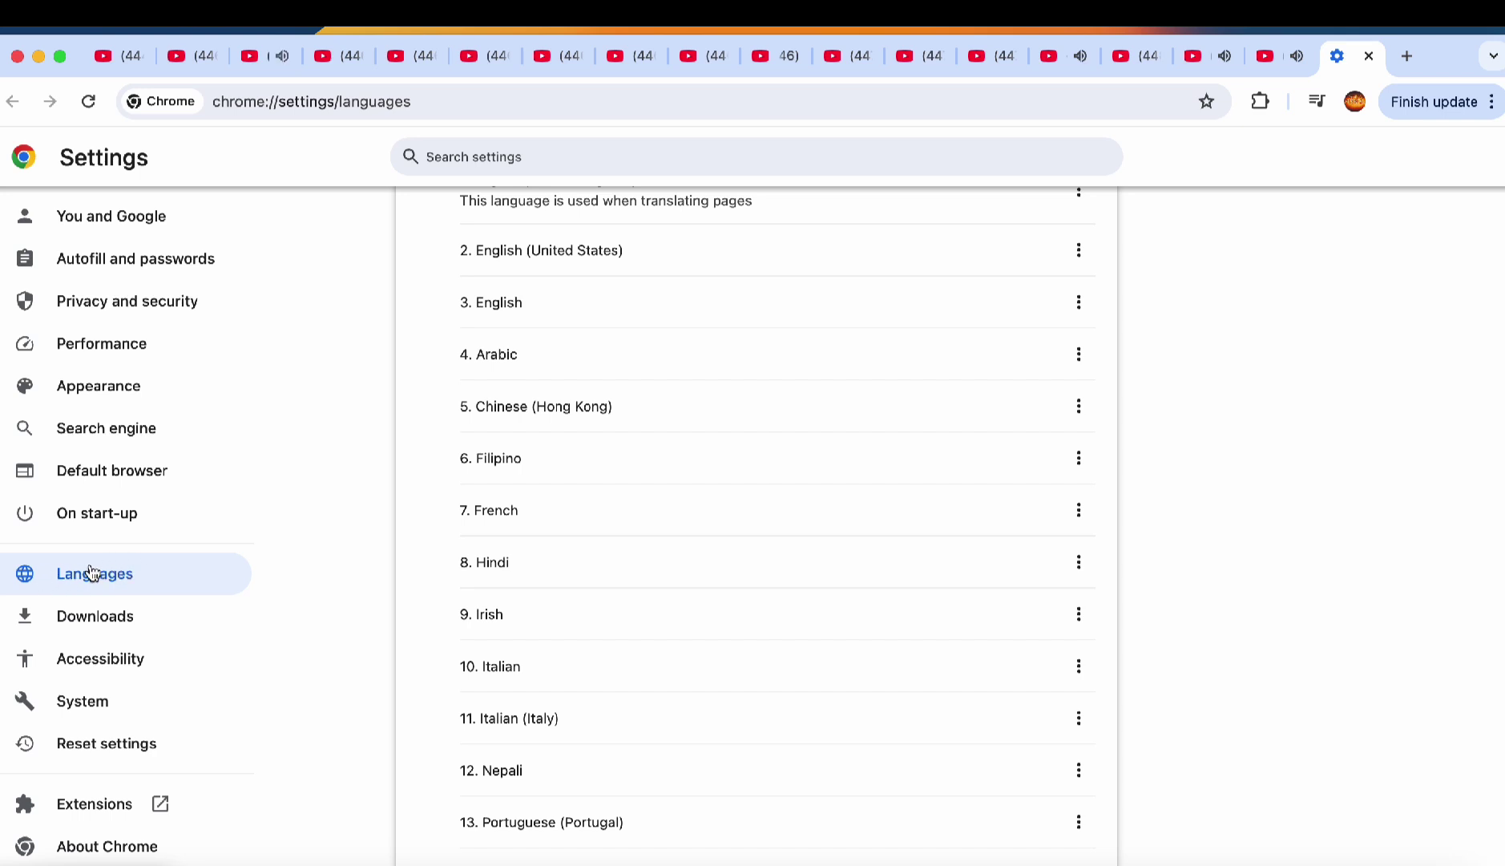
{"action": "left_click", "coordinate": [156, 97]}
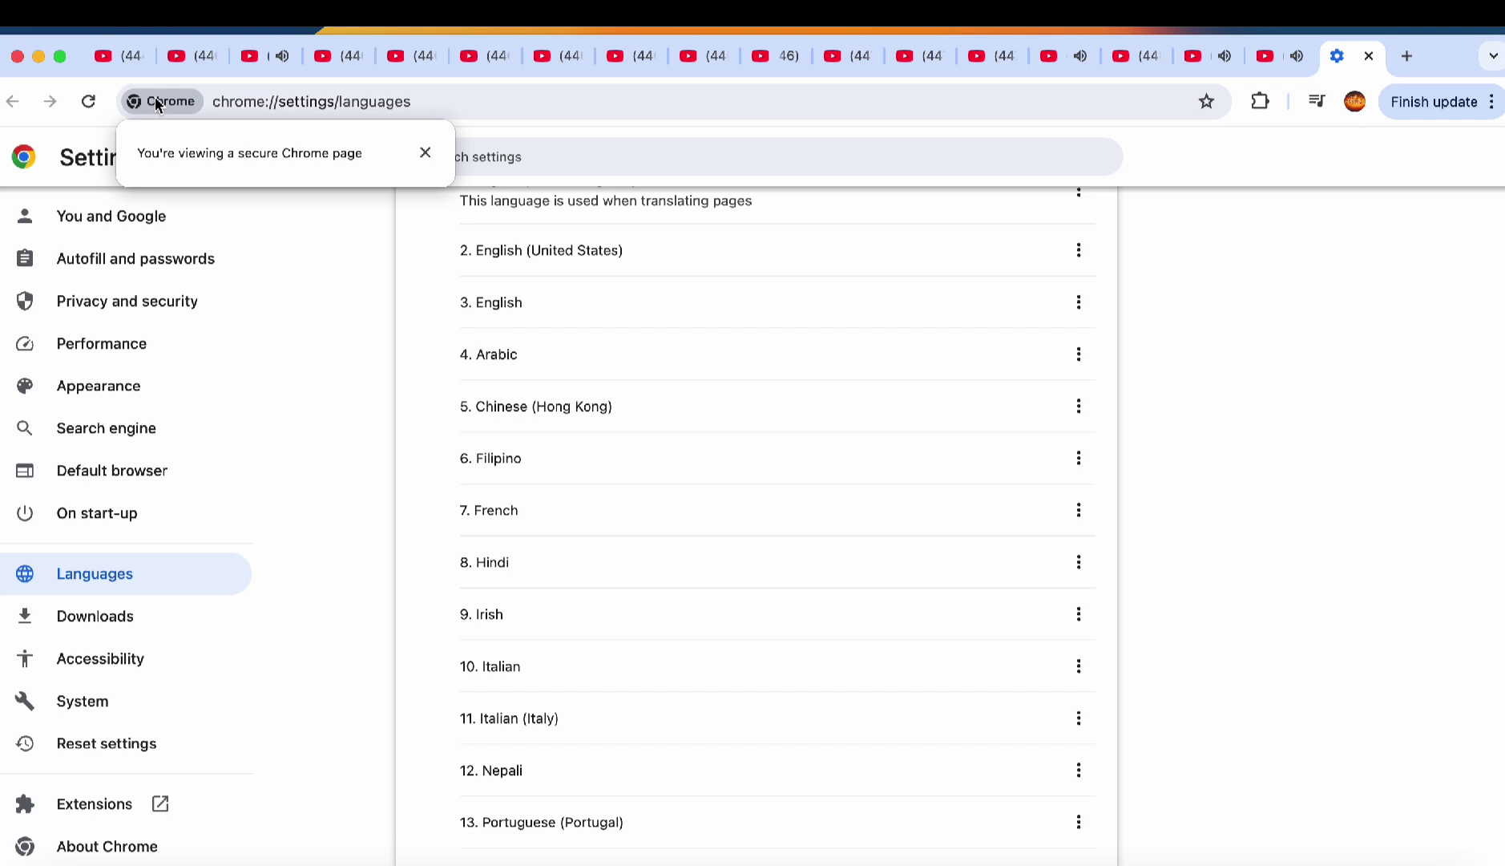
{"action": "left_click", "coordinate": [425, 153]}
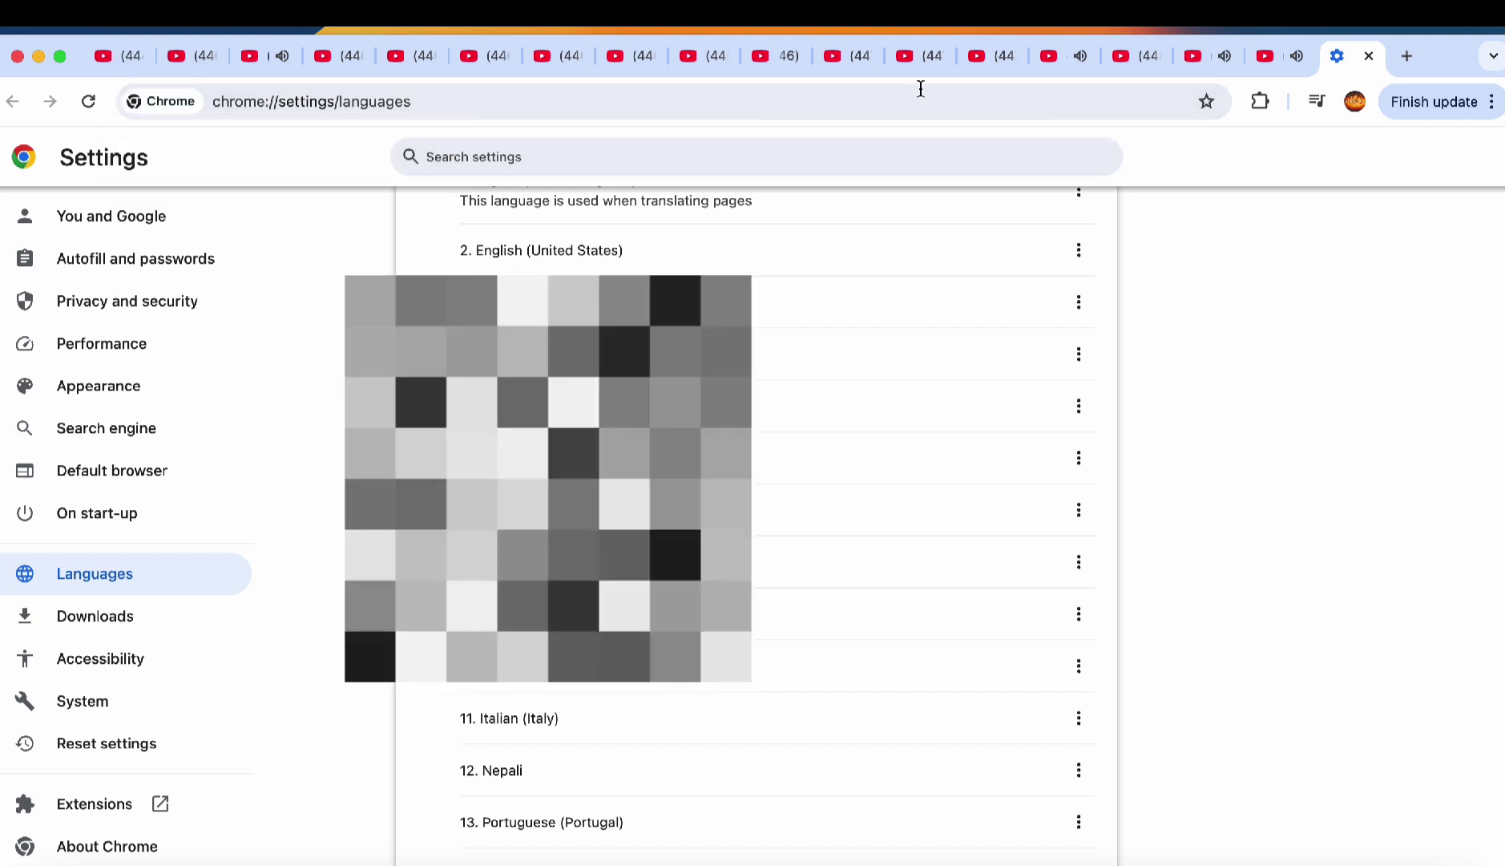
{"action": "left_click", "coordinate": [1369, 56]}
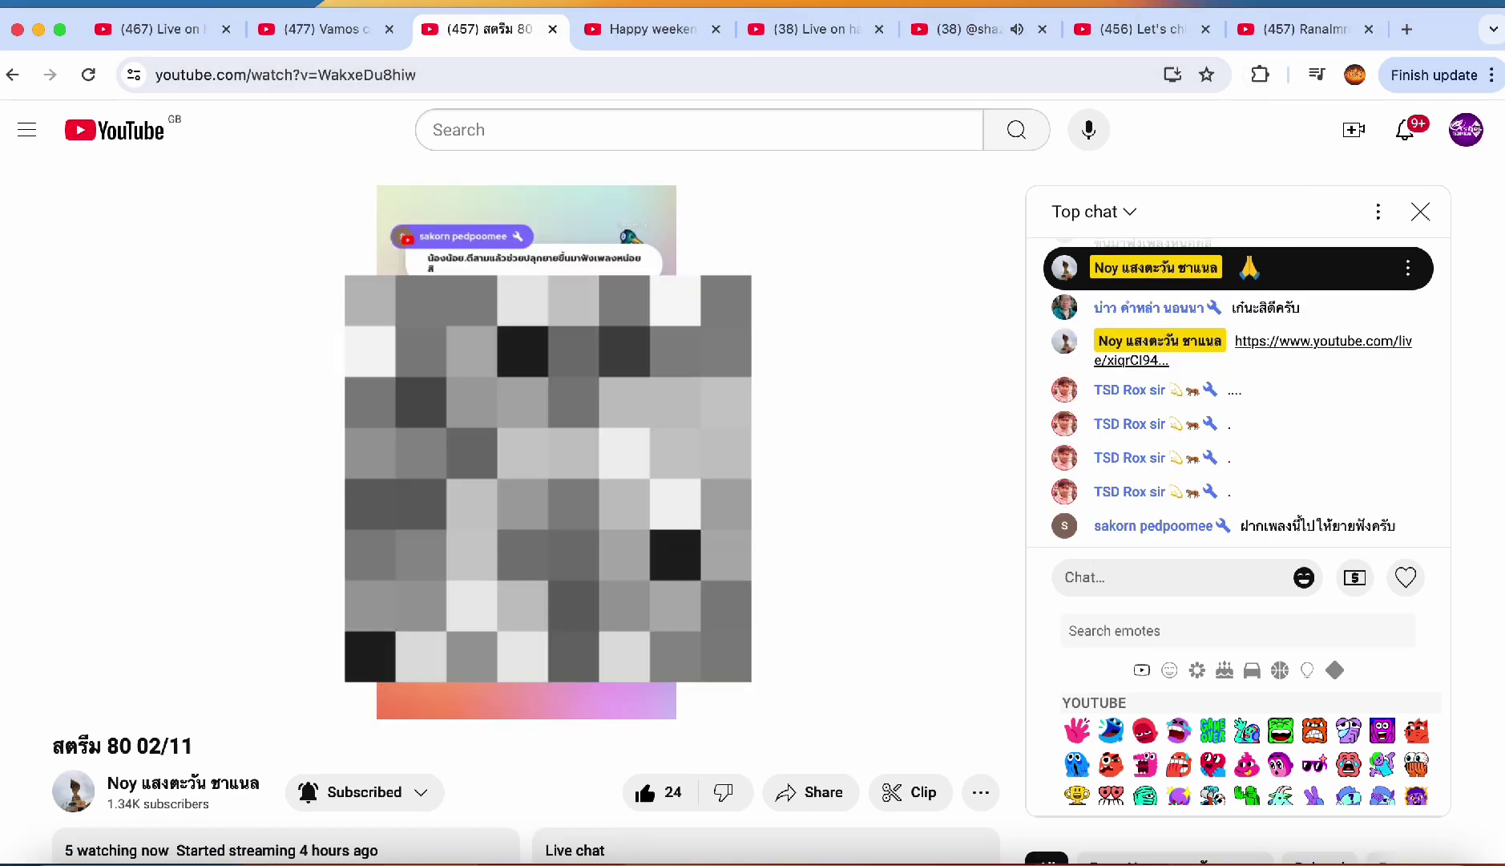
Open the second channel's live stream link posted in the live chat and close the duplicate tab of that stream.
{"action": "scroll", "coordinate": [1270, 383], "scroll_direction": "up", "scroll_amount": 3}
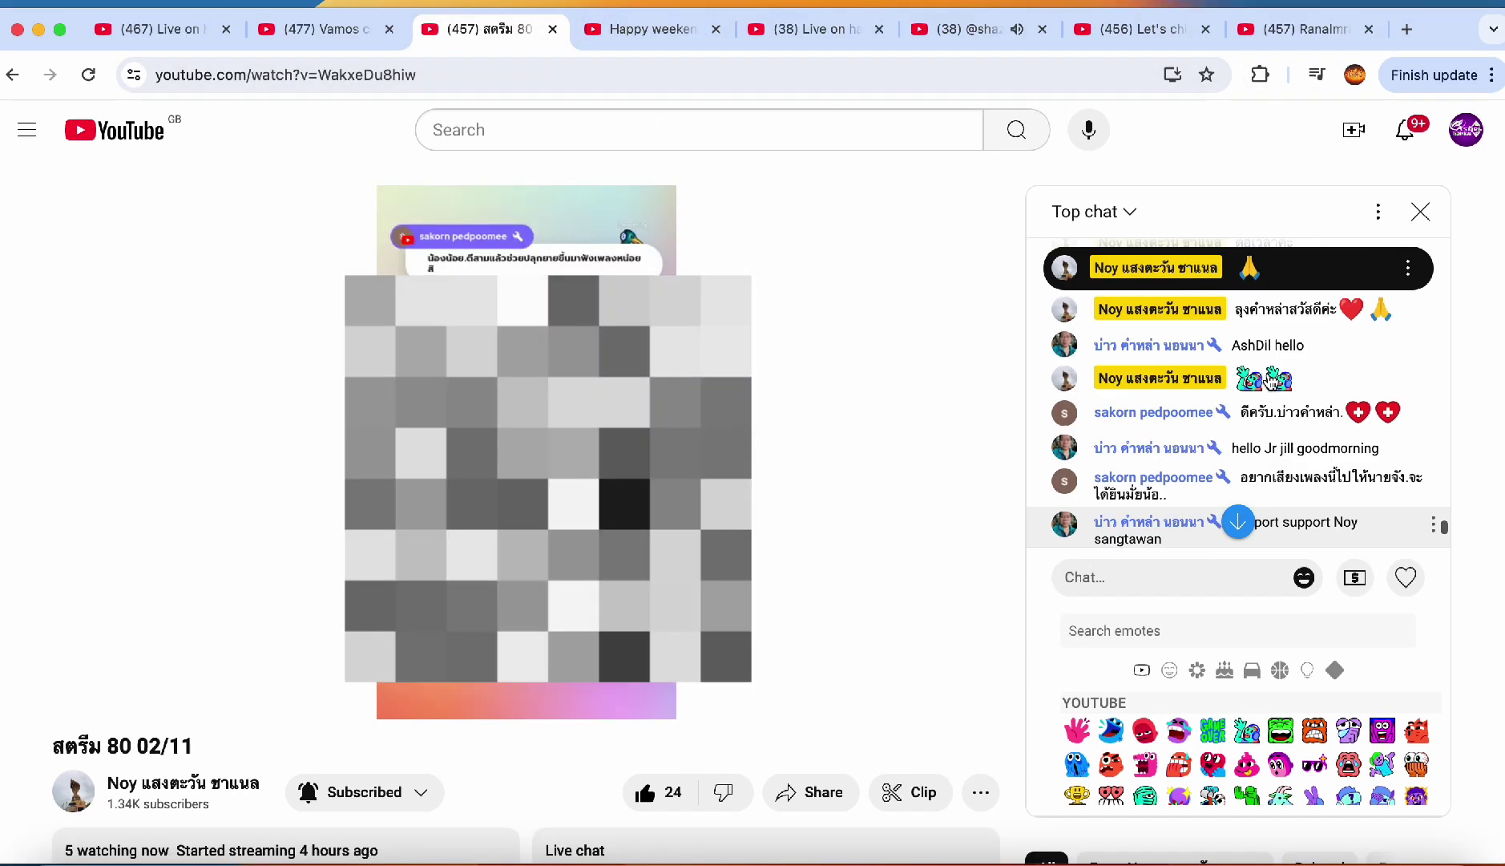
{"action": "scroll", "coordinate": [1271, 381], "scroll_direction": "up", "scroll_amount": 5}
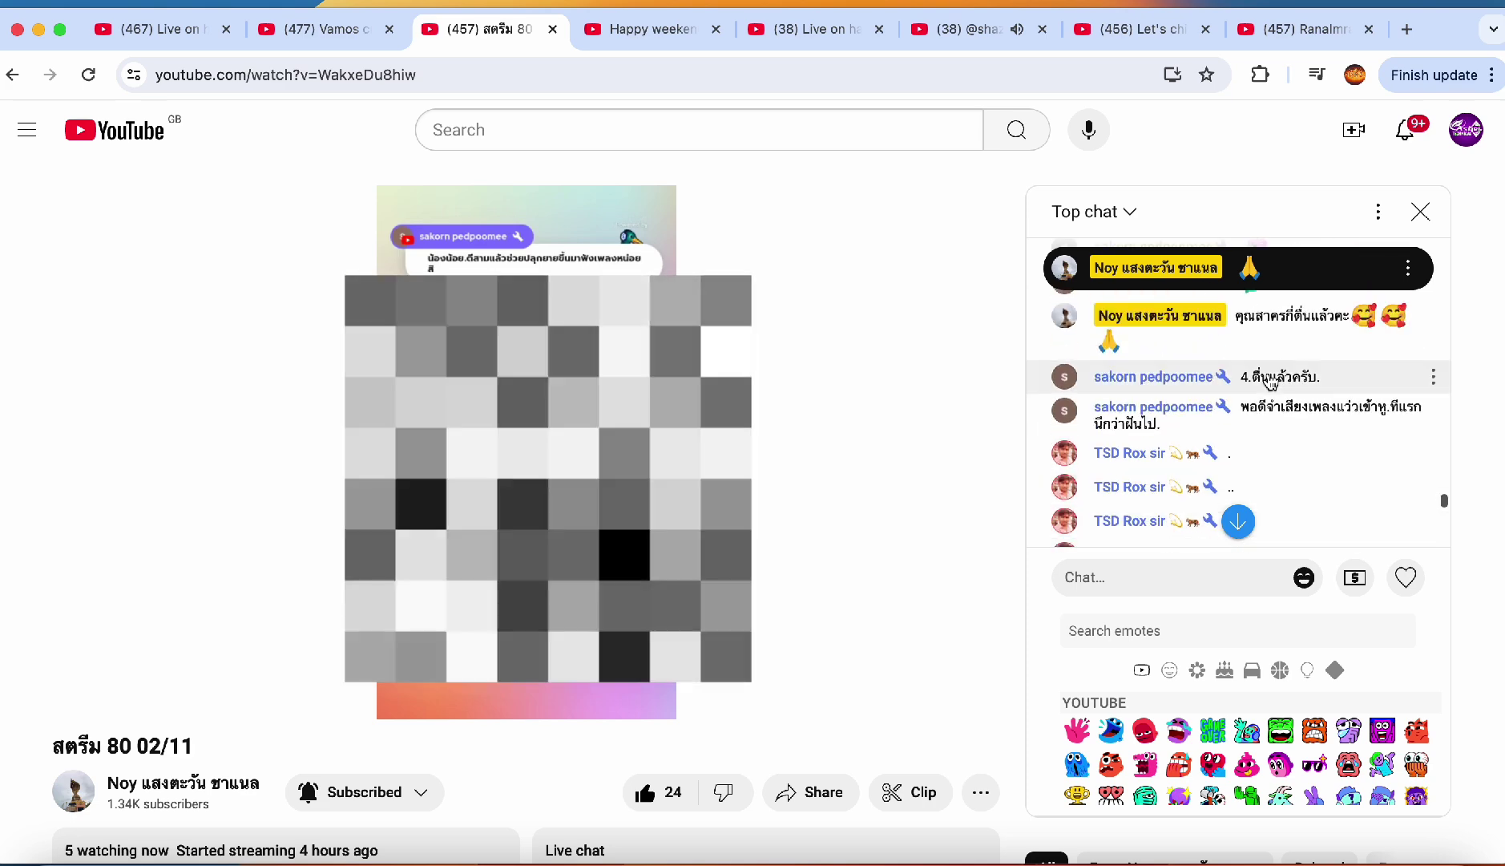
{"action": "scroll", "coordinate": [1270, 381], "scroll_direction": "up", "scroll_amount": 3}
{"action": "scroll", "coordinate": [1271, 381], "scroll_direction": "up", "scroll_amount": 5}
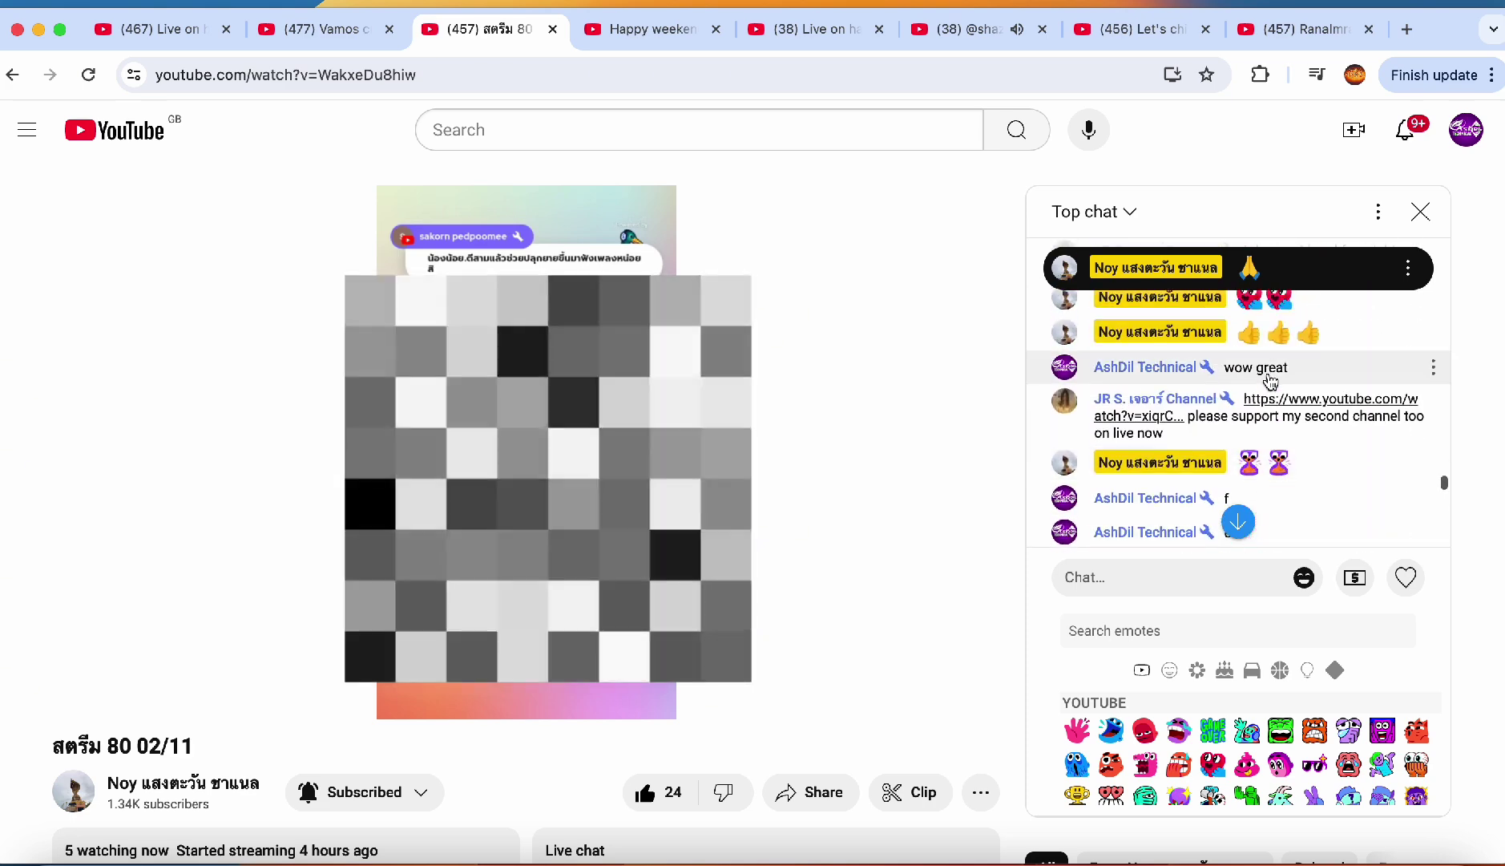
{"action": "scroll", "coordinate": [1166, 493], "scroll_direction": "down", "scroll_amount": 1}
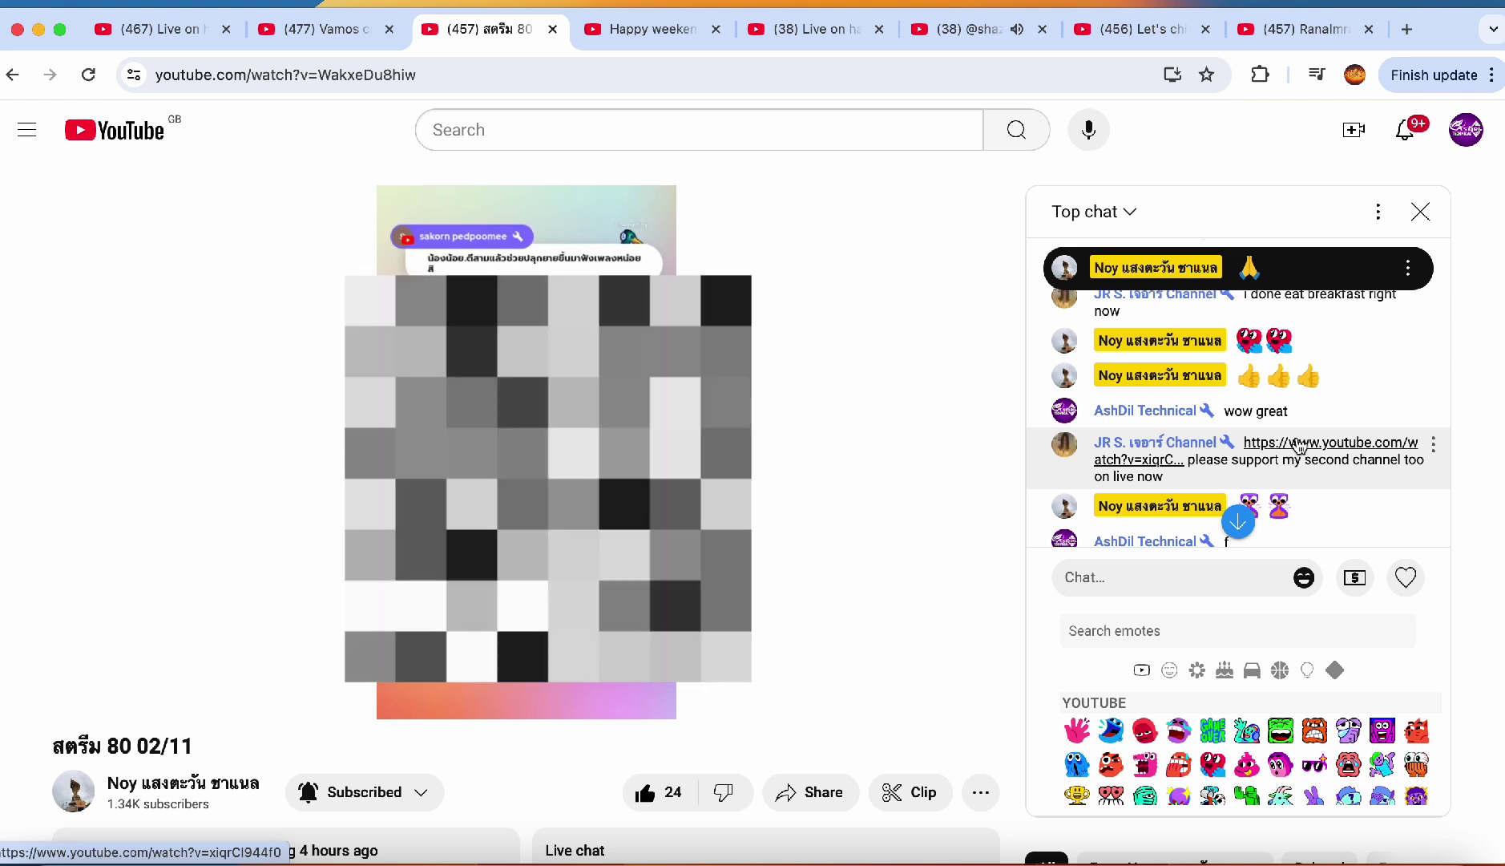
{"action": "left_click", "coordinate": [1300, 446]}
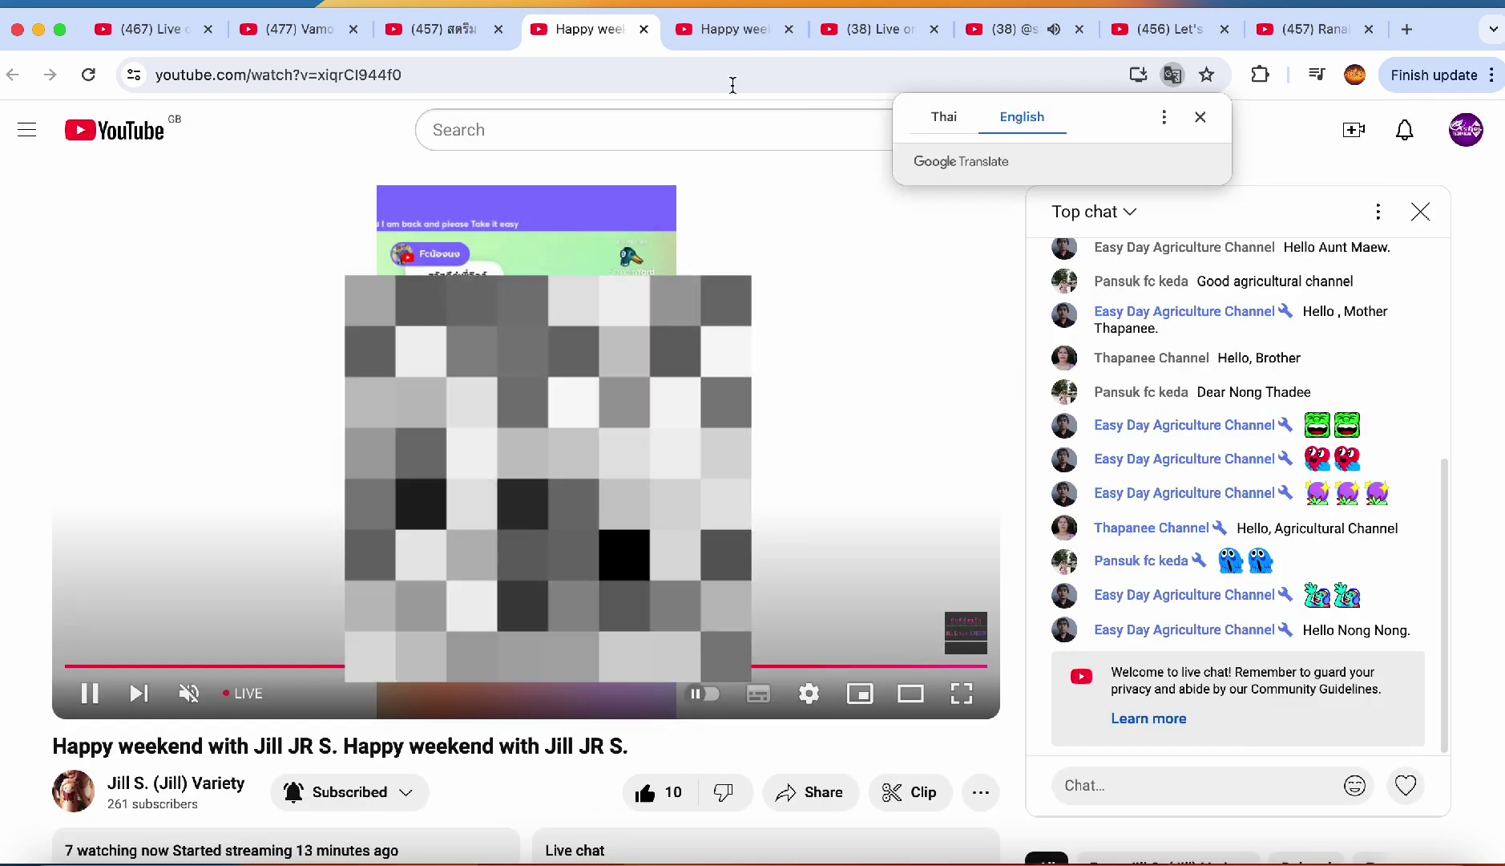
{"action": "left_click", "coordinate": [790, 30]}
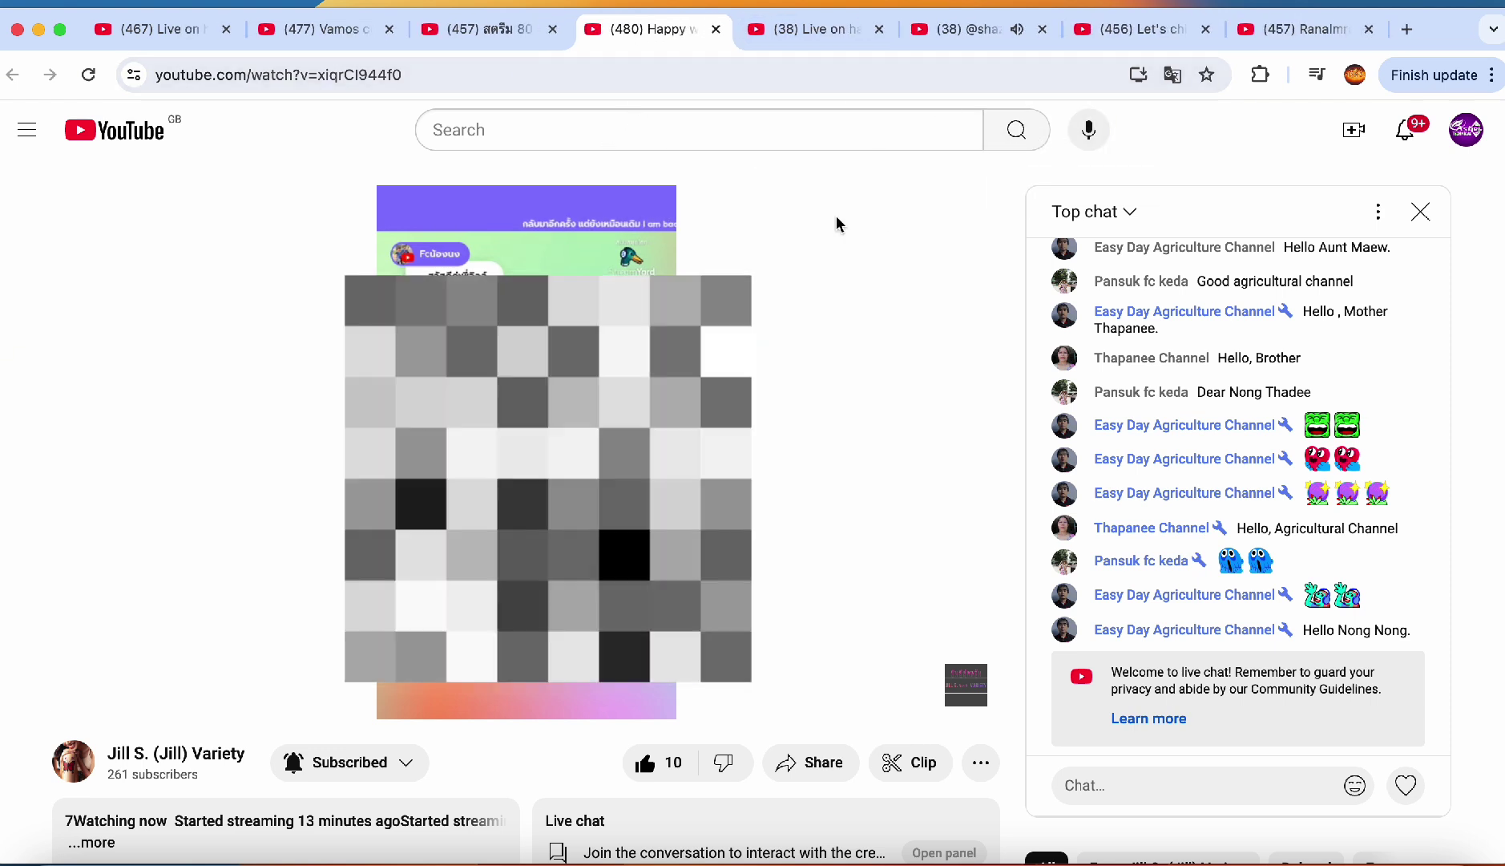
Show the Google Translate options for the stream page and look through the live chat messages in English.
{"action": "left_click", "coordinate": [1170, 77]}
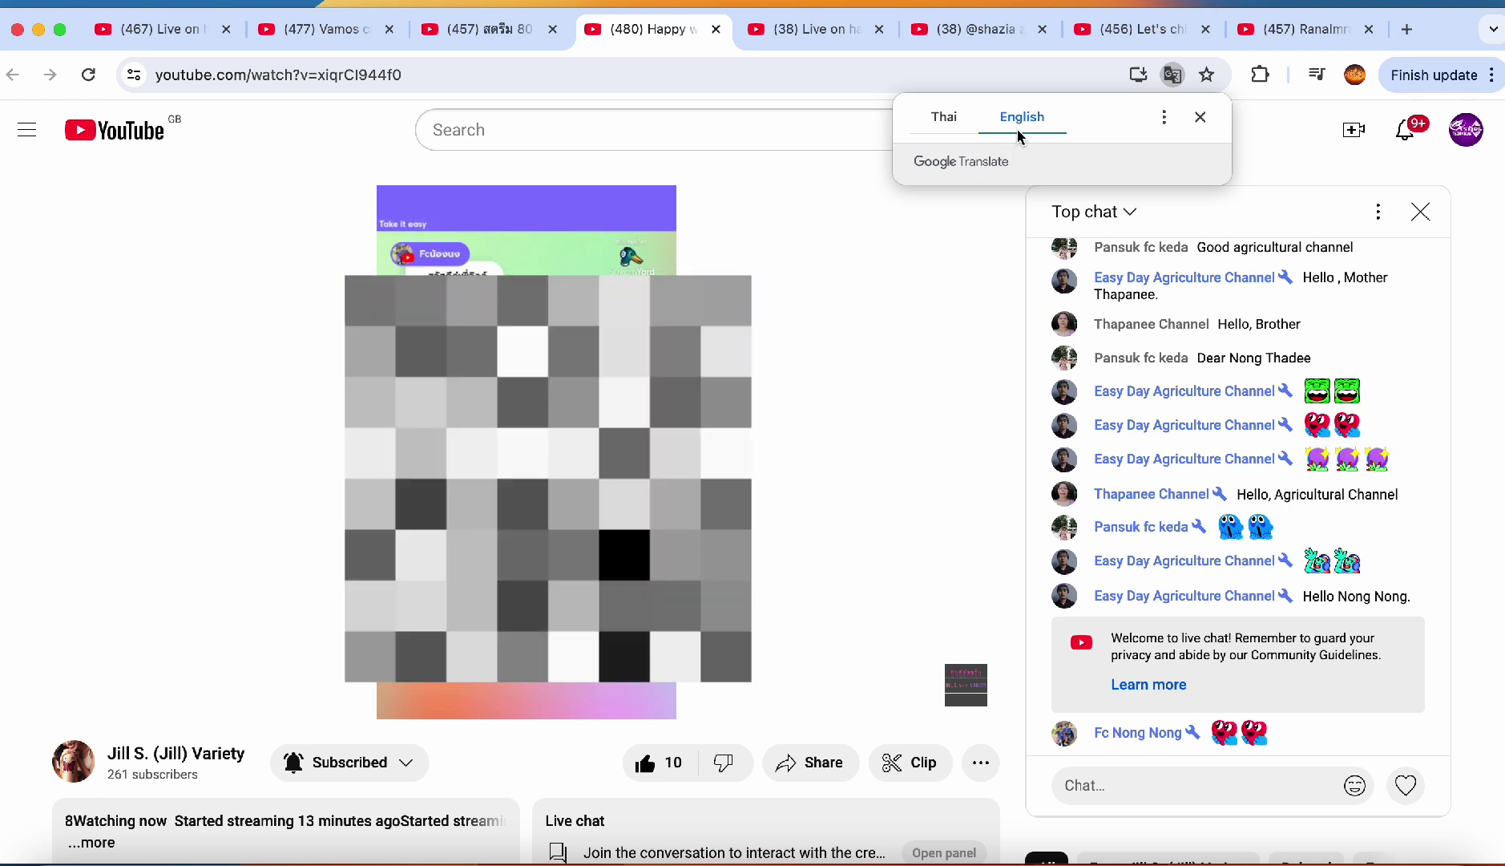
{"action": "scroll", "coordinate": [1127, 359], "scroll_direction": "up", "scroll_amount": 3}
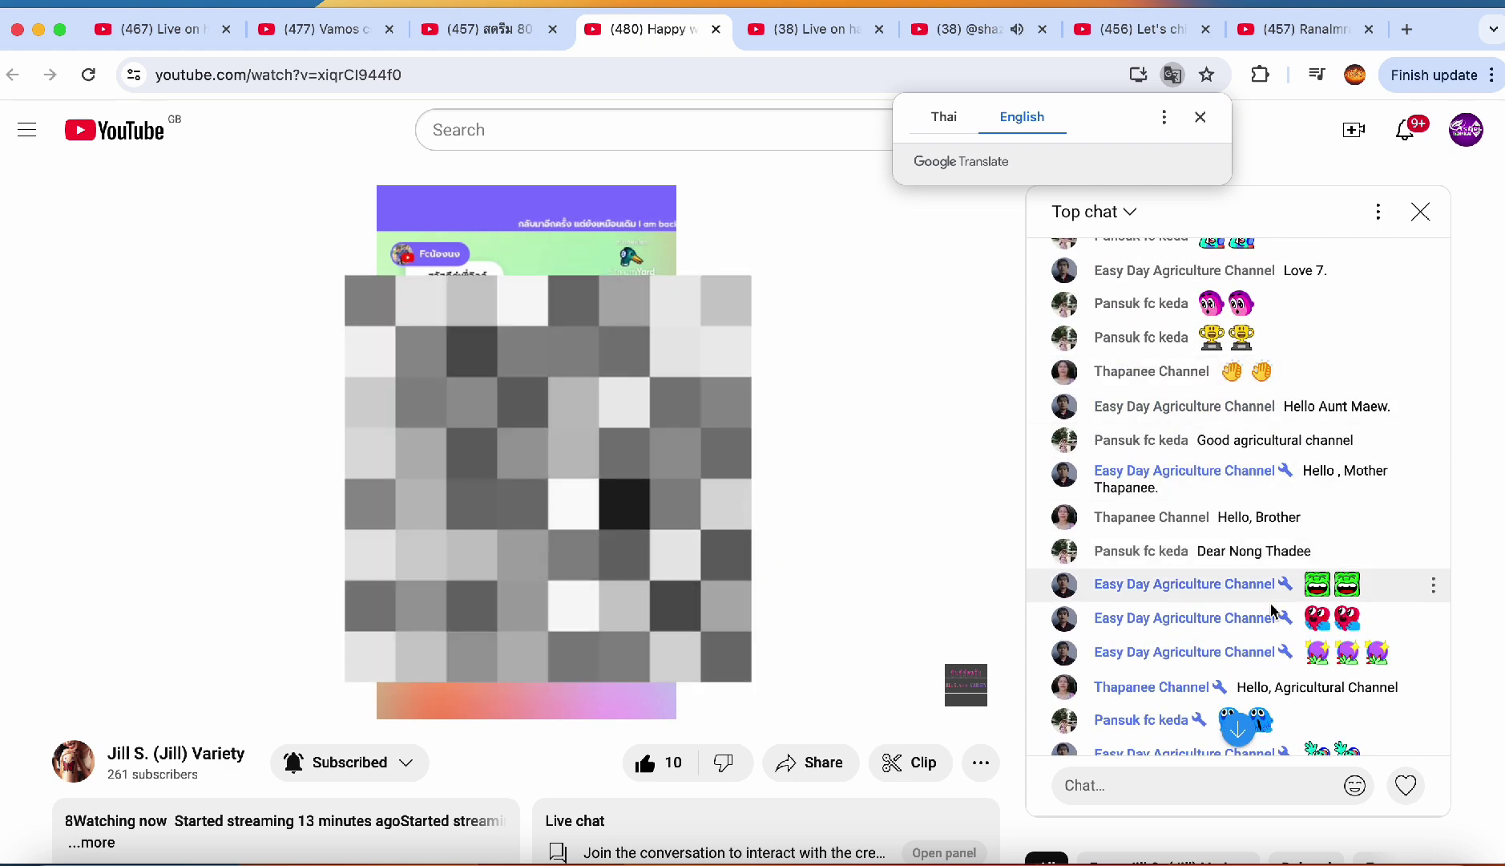
{"action": "scroll", "coordinate": [1233, 545], "scroll_direction": "down", "scroll_amount": 2}
{"action": "scroll", "coordinate": [1232, 545], "scroll_direction": "down", "scroll_amount": 3}
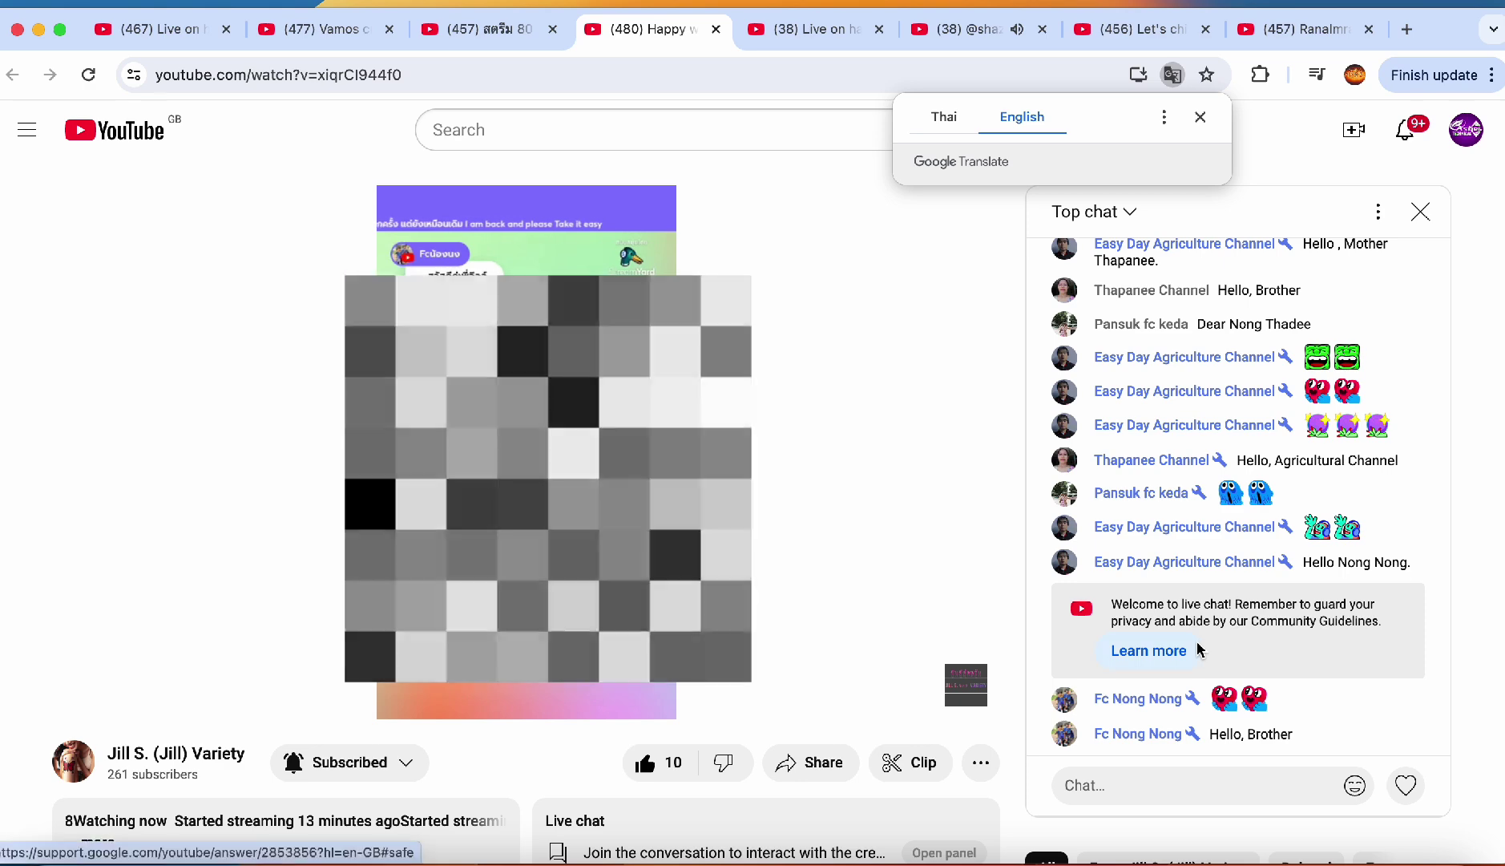
Switch the page from English back to the original Thai and look through the untranslated live chat.
{"action": "left_click", "coordinate": [942, 119]}
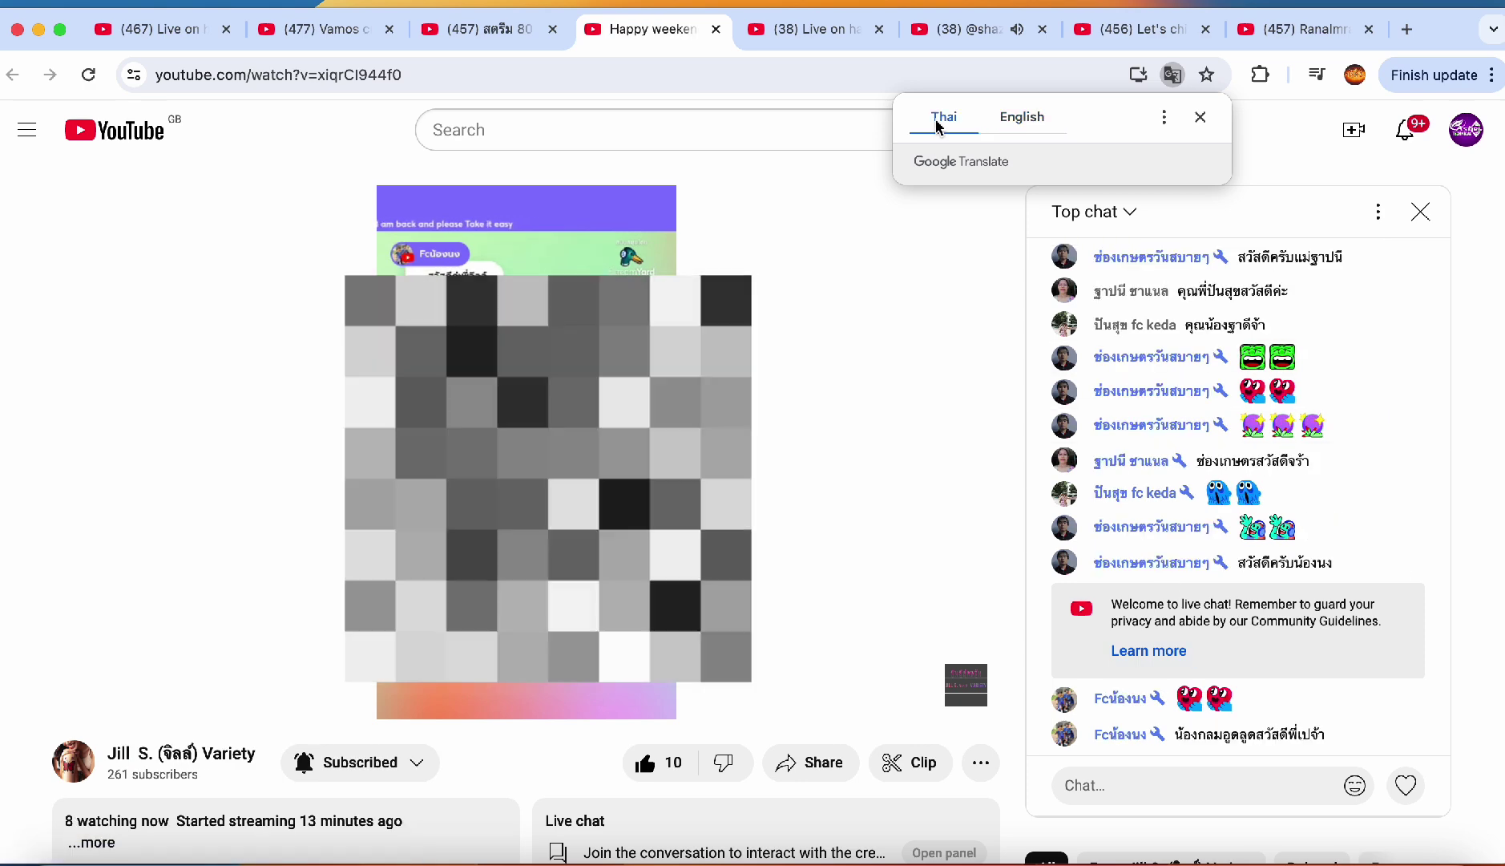
{"action": "scroll", "coordinate": [1214, 437], "scroll_direction": "up", "scroll_amount": 5}
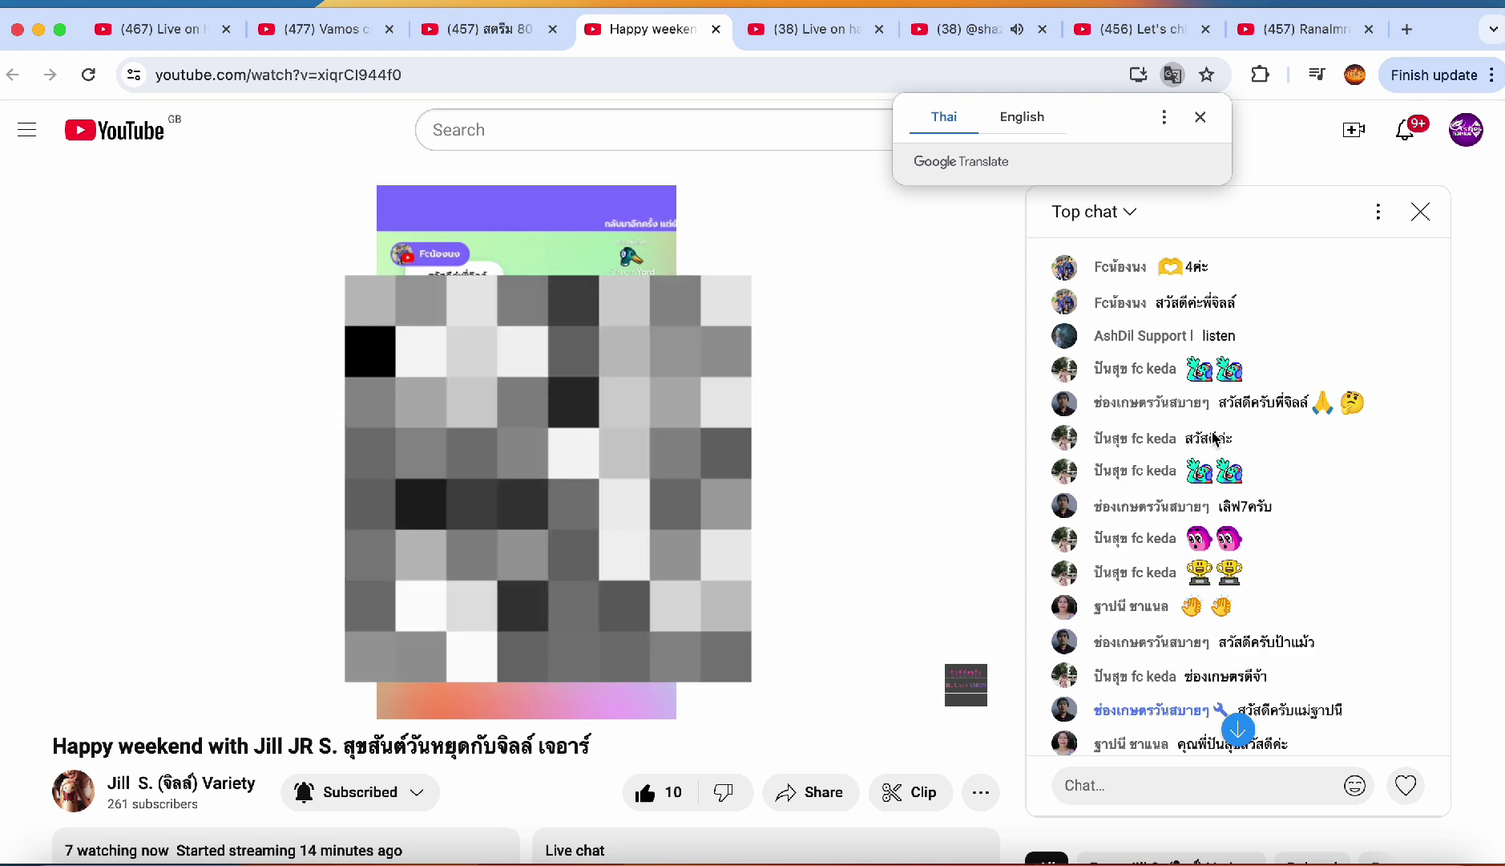
{"action": "scroll", "coordinate": [1215, 436], "scroll_direction": "down", "scroll_amount": 5}
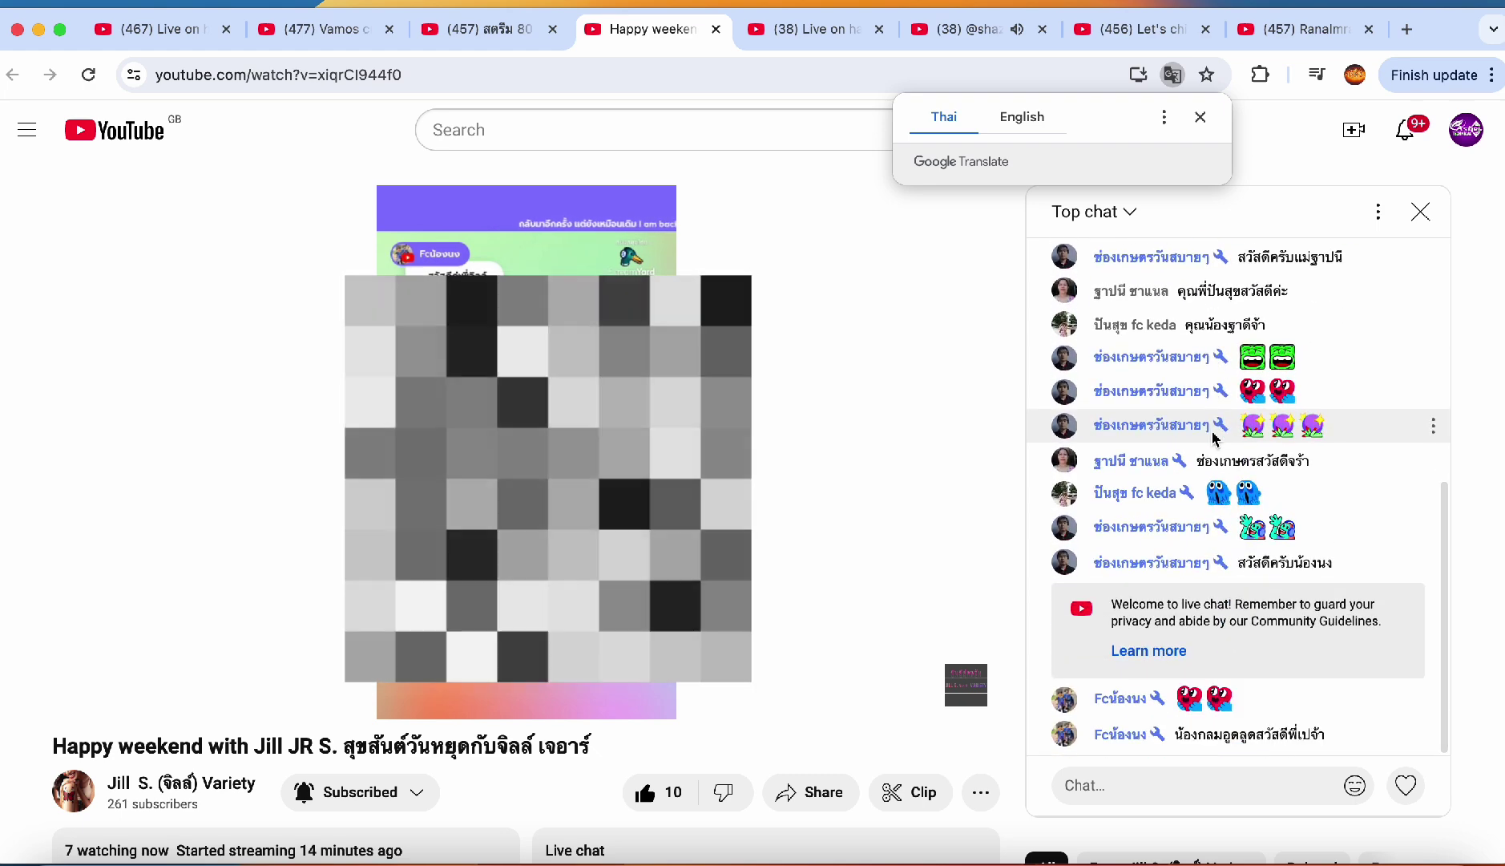